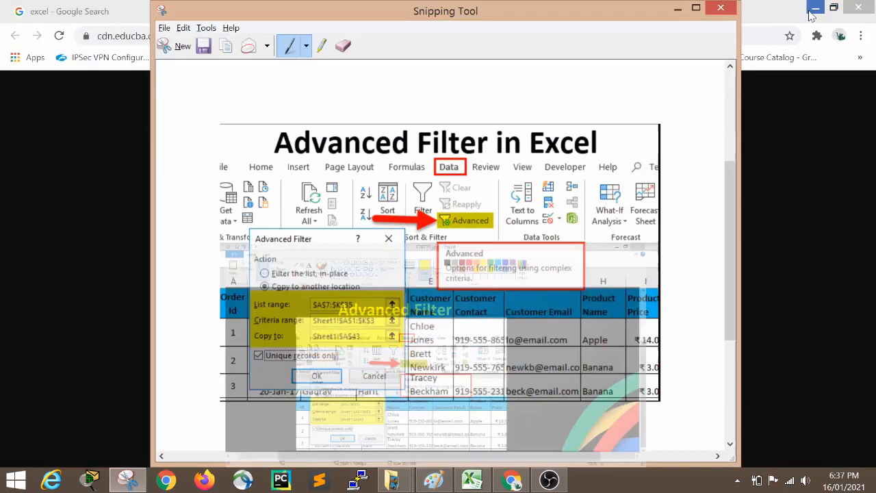
# Switch to the Advanced_Filter_Trick_Example.xlsx workbook in Excel and review the column headers in row 1 of the Data sheet
pyautogui.click(813, 7)
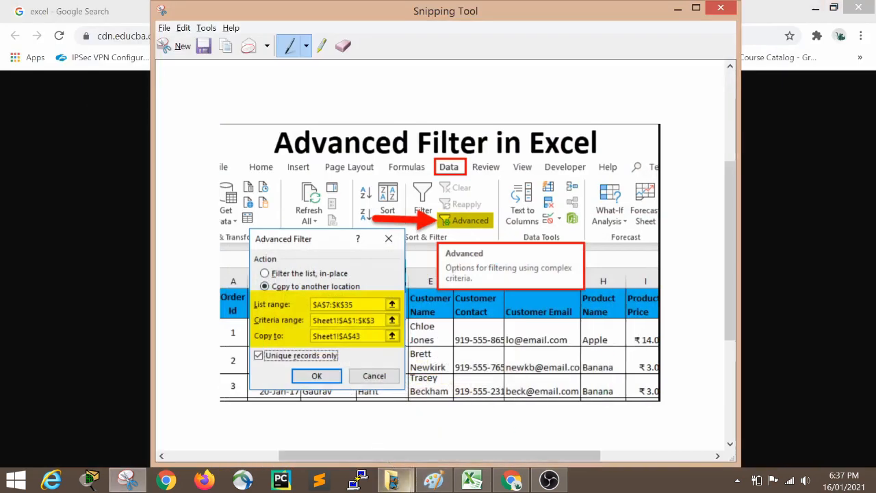
pyautogui.click(475, 482)
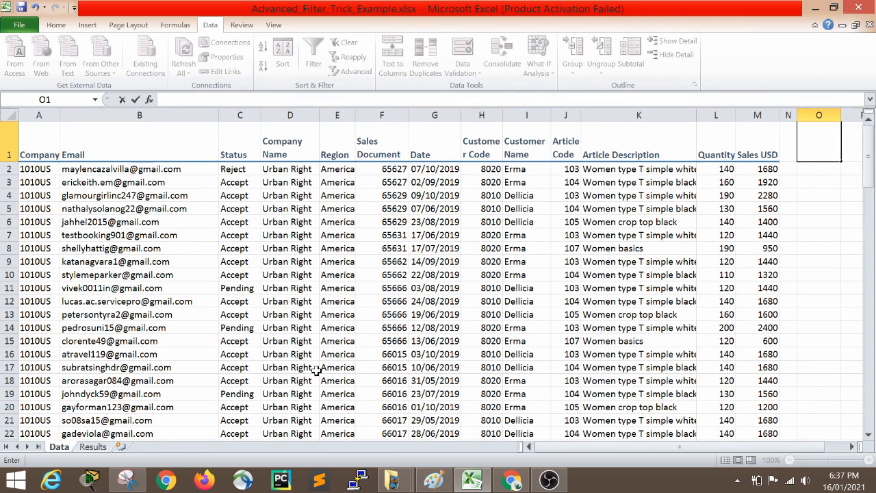
pyautogui.press('Left')
pyautogui.press('Left')
pyautogui.press('Left')
pyautogui.press('Left')
pyautogui.press('Left')
pyautogui.press('Left')
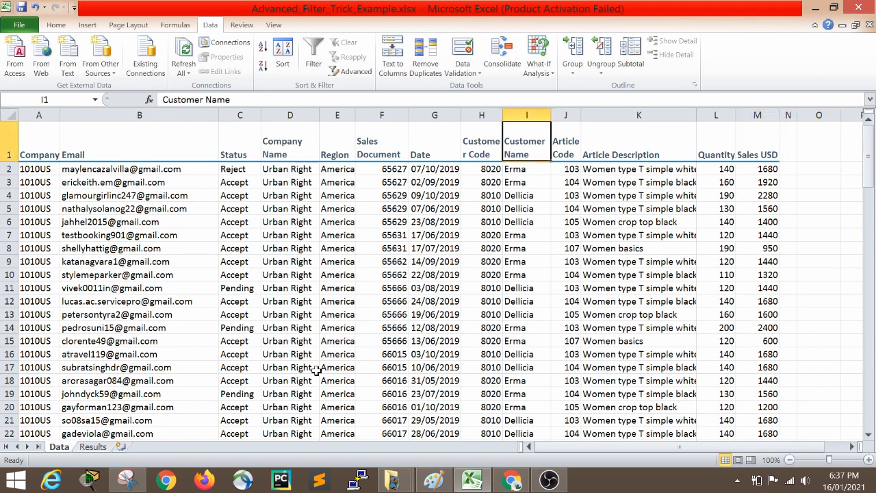
pyautogui.press('Left')
pyautogui.press('Left')
pyautogui.press('Left')
pyautogui.press('Left')
pyautogui.press('Left')
pyautogui.press('Left')
pyautogui.press('Left')
pyautogui.press('Left')
pyautogui.press('Right')
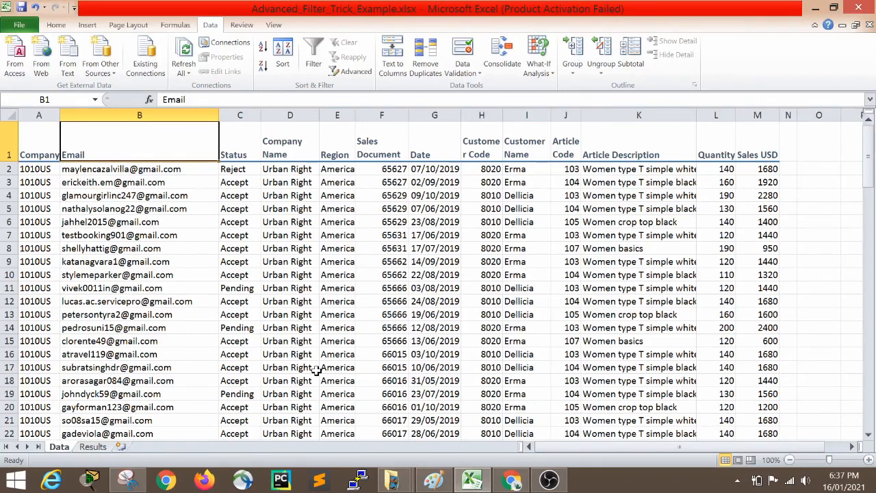
pyautogui.press('Left')
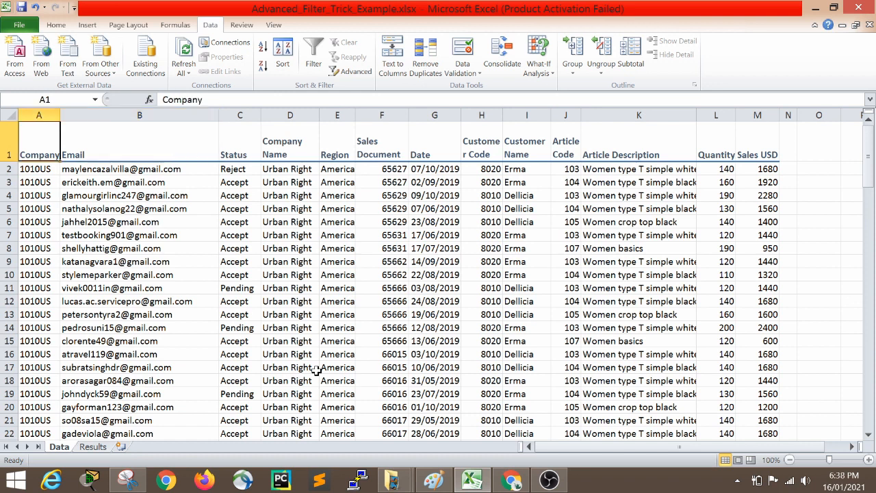
pyautogui.press('Right')
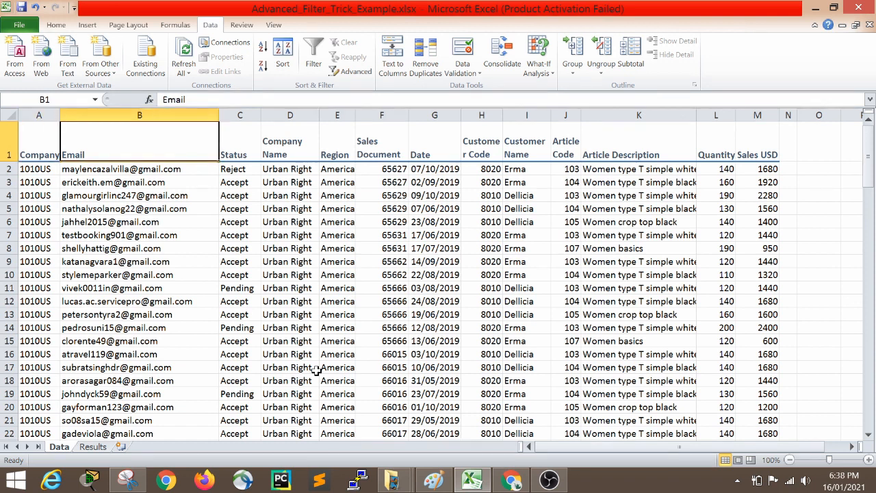
# Look through the entries in the Email column down to row 52 and return to its header
pyautogui.press('Down')
pyautogui.press('Down')
pyautogui.press('Down')
pyautogui.press('Down')
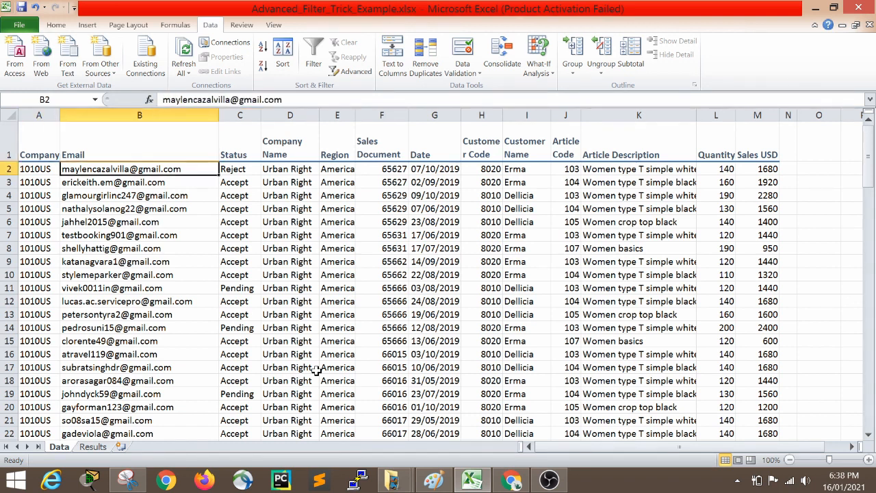
pyautogui.press('Down')
pyautogui.press('Down')
pyautogui.press('Down')
pyautogui.press('Down')
pyautogui.press('Down')
pyautogui.press('Down')
pyautogui.press('Down')
pyautogui.press('Down')
pyautogui.press('Down')
pyautogui.press('Down')
pyautogui.press('Down')
pyautogui.press('Down')
pyautogui.press('Down')
pyautogui.press('Down')
pyautogui.press('Down')
pyautogui.press('Down')
pyautogui.press('Down')
pyautogui.press('Down')
pyautogui.press('Down')
pyautogui.press('Down')
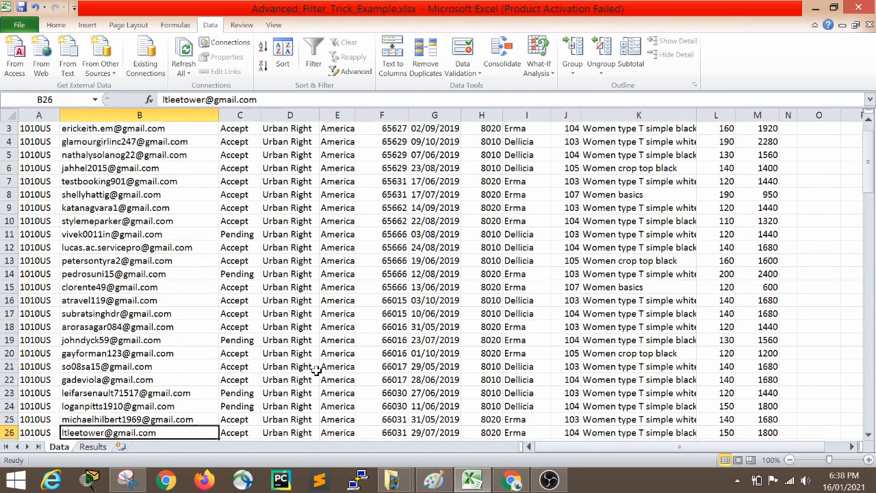
pyautogui.press('Down')
pyautogui.press('Down')
pyautogui.press('Down')
pyautogui.press('Down')
pyautogui.press('Down')
pyautogui.press('Down')
pyautogui.press('Down')
pyautogui.press('Down')
pyautogui.press('Down')
pyautogui.press('Down')
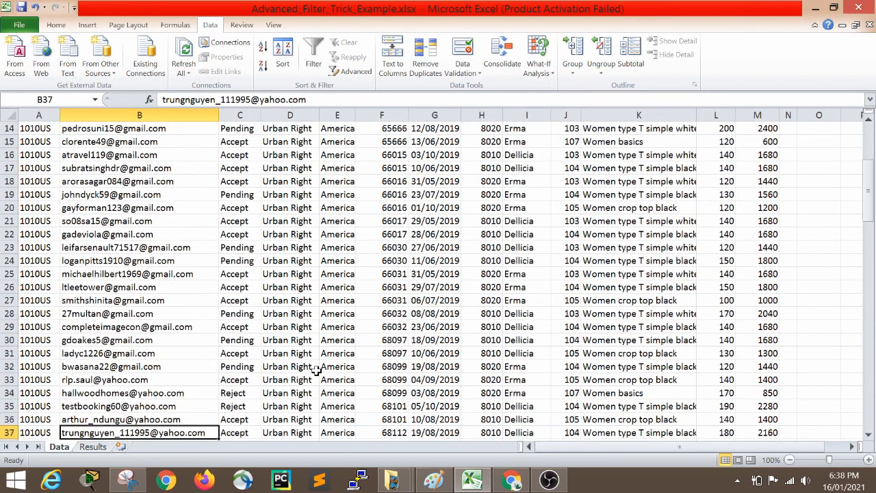
pyautogui.press('Down')
pyautogui.press('Down')
pyautogui.press('Down')
pyautogui.press('Down')
pyautogui.press('Down')
pyautogui.press('Down')
pyautogui.press('Down')
pyautogui.press('Down')
pyautogui.press('Down')
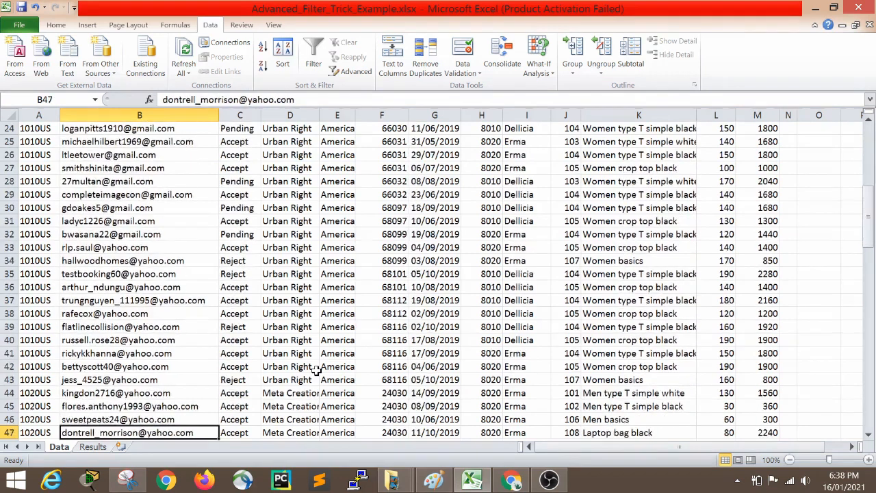
pyautogui.press('Down')
pyautogui.press('Down')
pyautogui.press('Down')
pyautogui.press('Down')
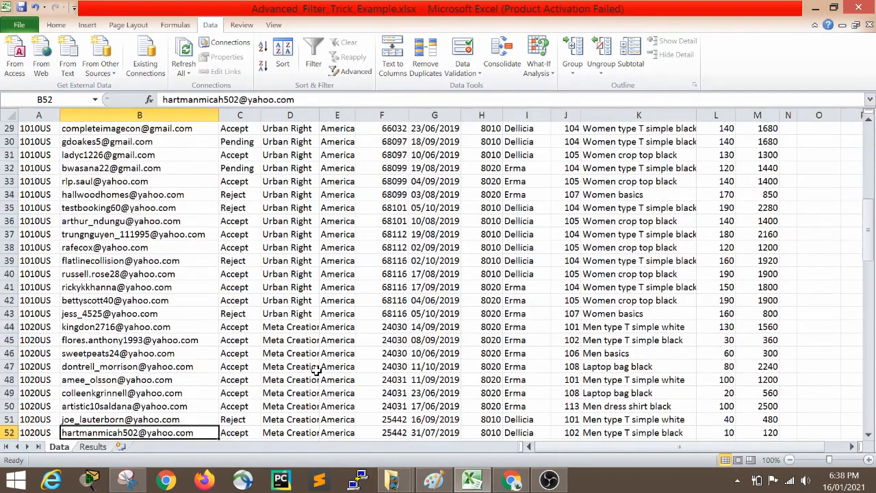
pyautogui.press('Up')
pyautogui.press('Up')
pyautogui.press('Up')
pyautogui.press('Up')
pyautogui.press('Up')
pyautogui.press('Up')
pyautogui.press('Up')
pyautogui.press('Up')
pyautogui.press('Up')
pyautogui.press('Up')
pyautogui.press('Up')
pyautogui.press('Up')
pyautogui.press('Up')
pyautogui.press('Up')
pyautogui.press('Up')
pyautogui.press('Up')
pyautogui.press('Up')
pyautogui.press('Up')
pyautogui.press('Up')
pyautogui.press('Up')
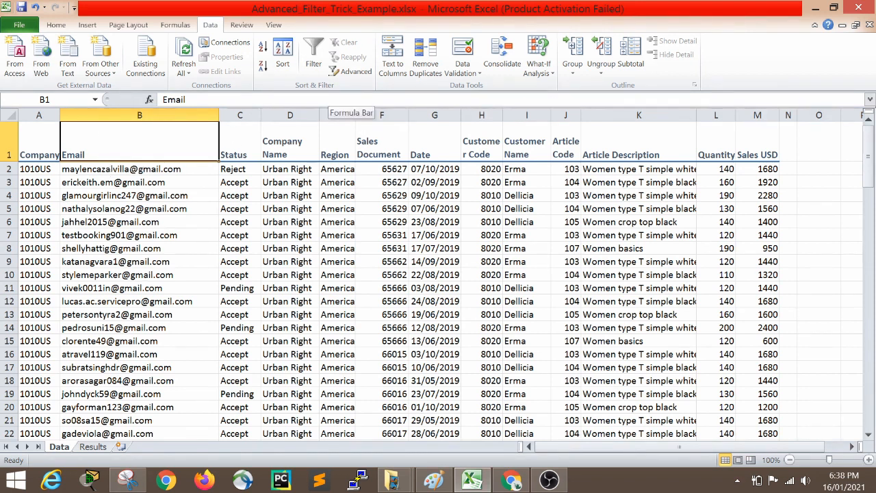
# Turn on filtering for the header row of the data table
pyautogui.click(34, 150)
pyautogui.click(189, 149)
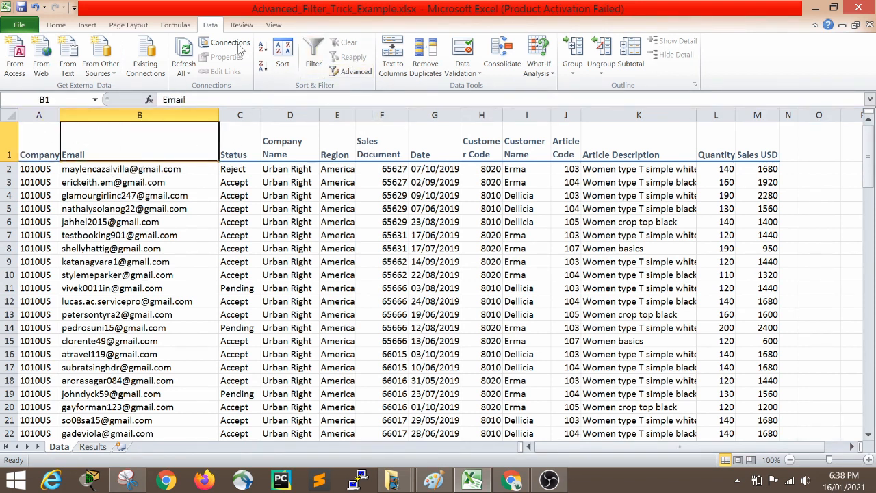
pyautogui.click(313, 64)
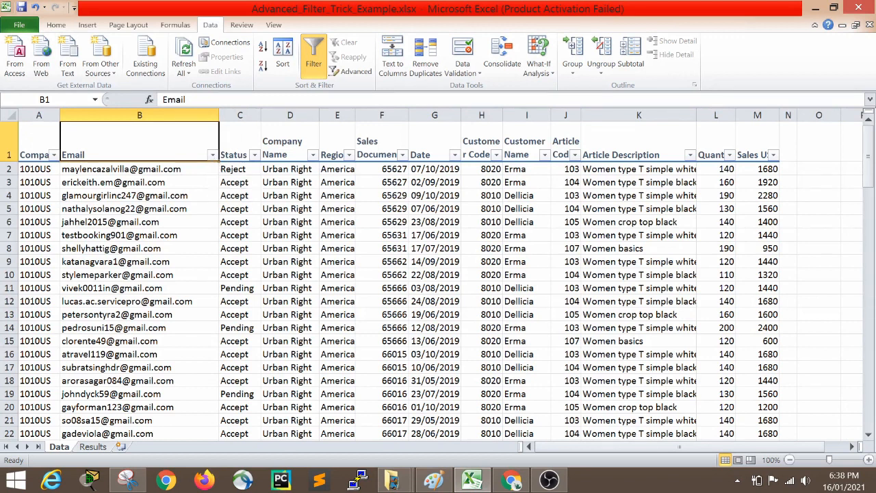
pyautogui.click(313, 65)
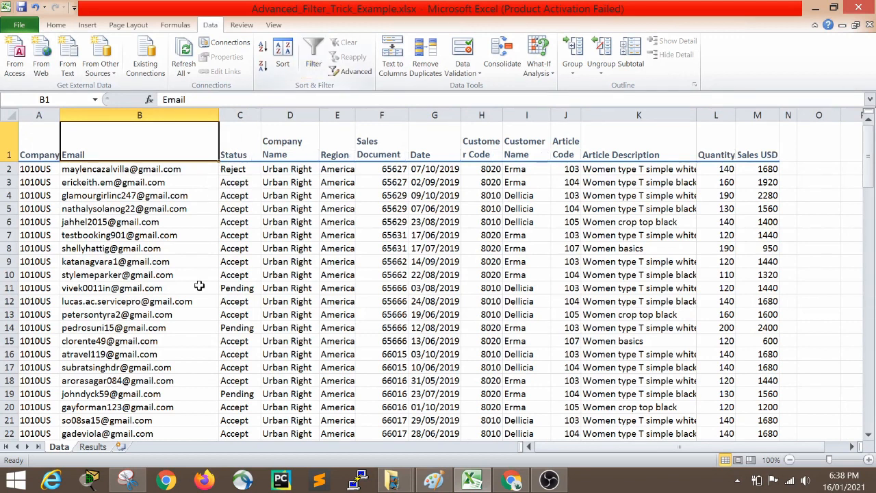
pyautogui.click(321, 56)
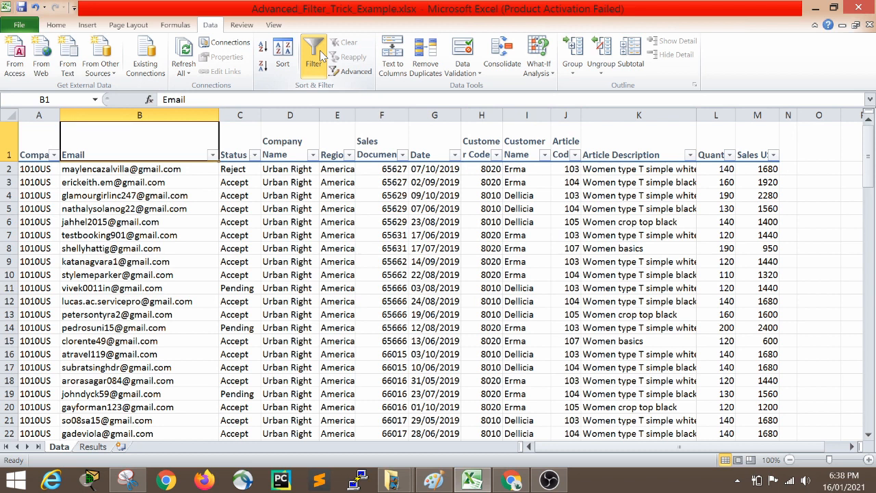
pyautogui.click(321, 56)
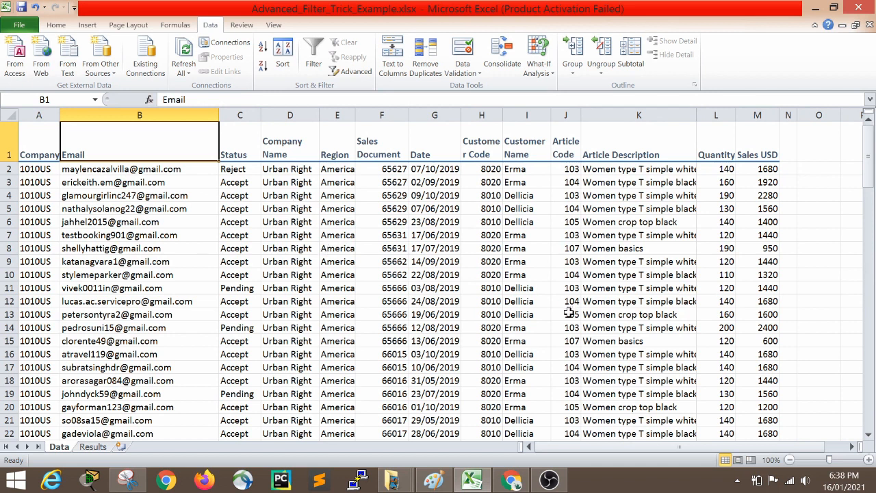
pyautogui.hotkey('ctrl', 'shift', 'l')
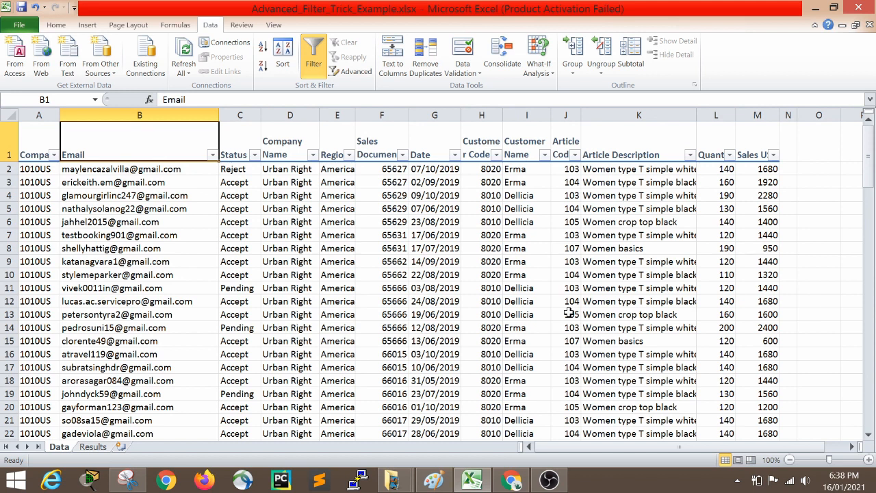
pyautogui.click(213, 155)
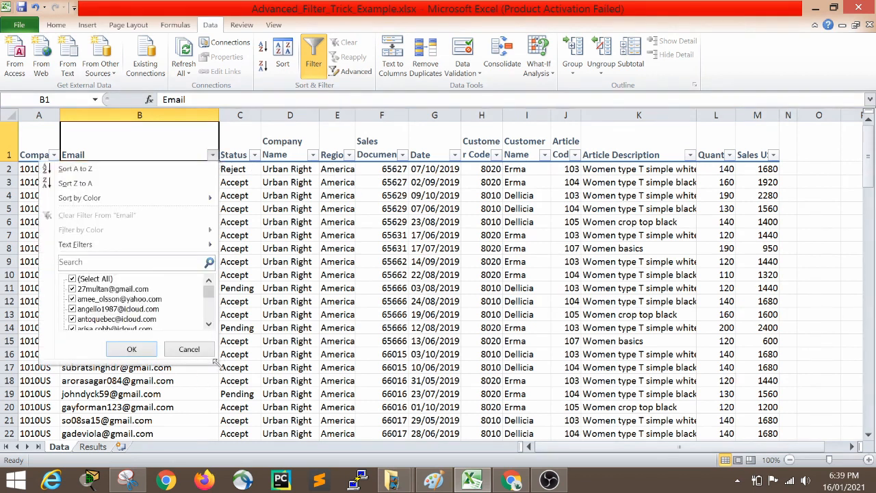
pyautogui.moveTo(216, 361); pyautogui.dragTo(528, 445)
pyautogui.moveTo(520, 296)
pyautogui.mouseDown()
pyautogui.moveTo(521, 378)
pyautogui.moveTo(520, 291)
pyautogui.mouseUp()
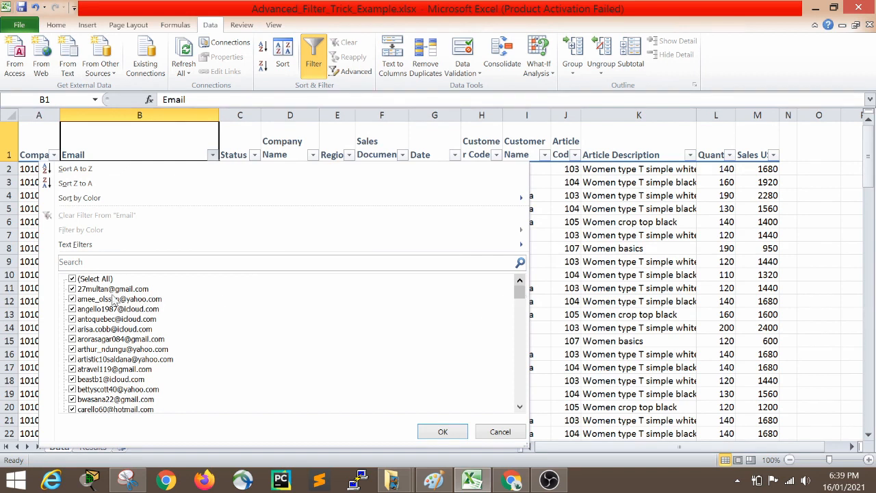
pyautogui.click(521, 317)
pyautogui.moveTo(520, 315); pyautogui.dragTo(523, 289)
pyautogui.click(72, 279)
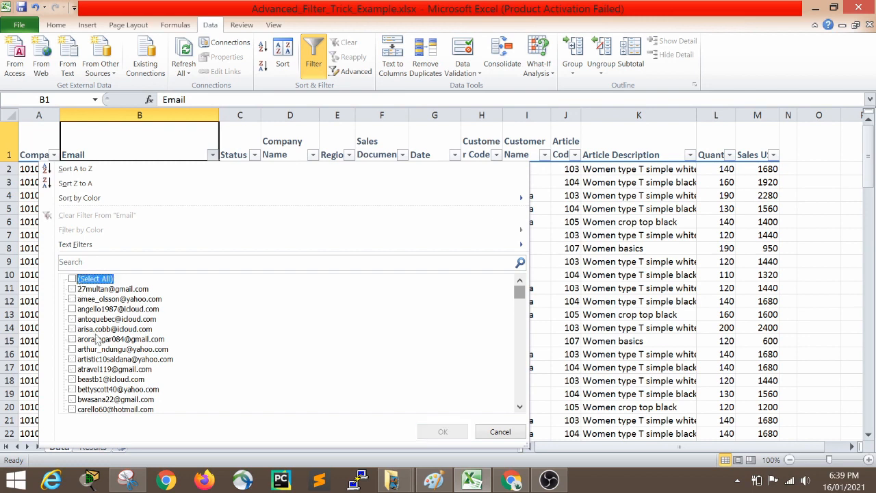
pyautogui.click(72, 340)
pyautogui.click(73, 360)
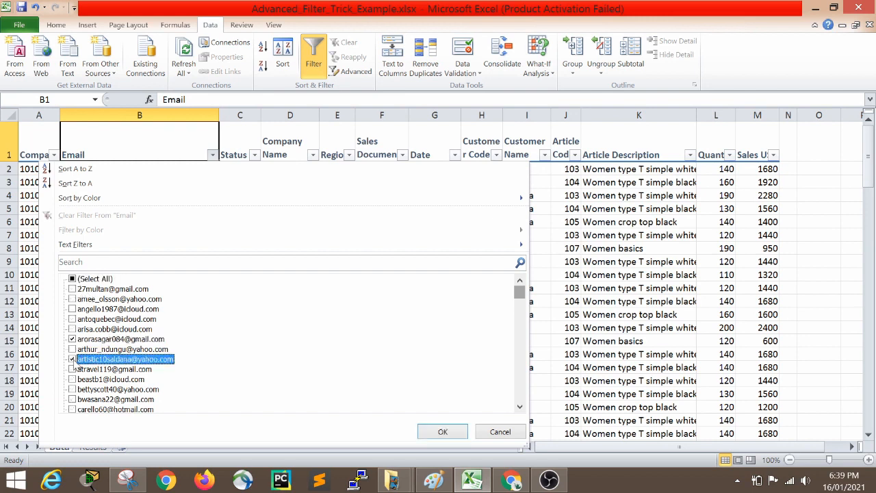
pyautogui.moveTo(519, 292)
pyautogui.mouseDown()
pyautogui.moveTo(518, 310)
pyautogui.moveTo(519, 288)
pyautogui.mouseUp()
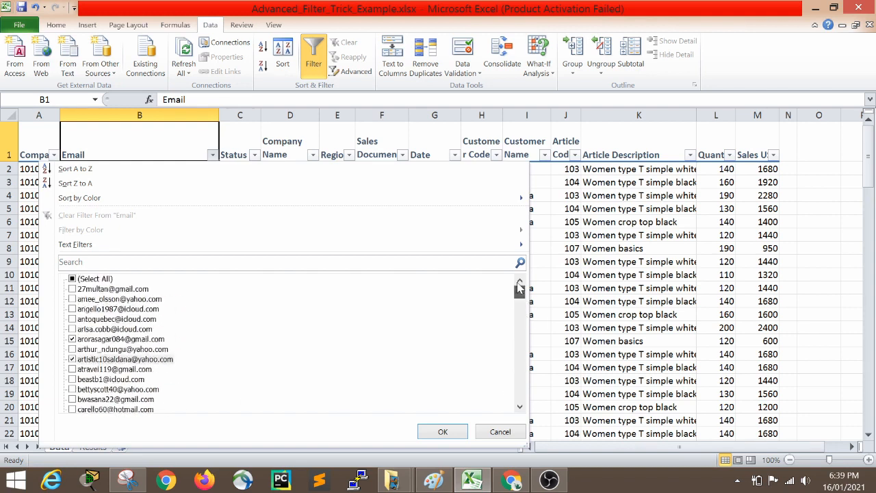
pyautogui.click(78, 339)
pyautogui.click(74, 360)
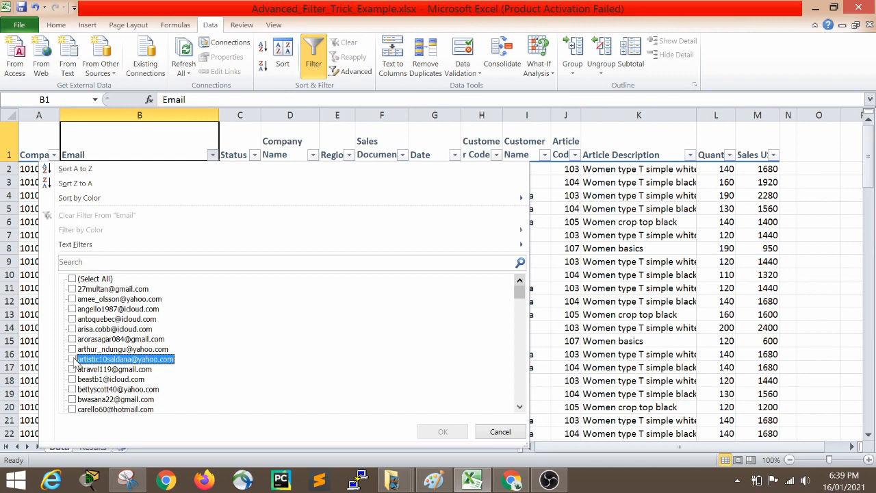
pyautogui.click(494, 432)
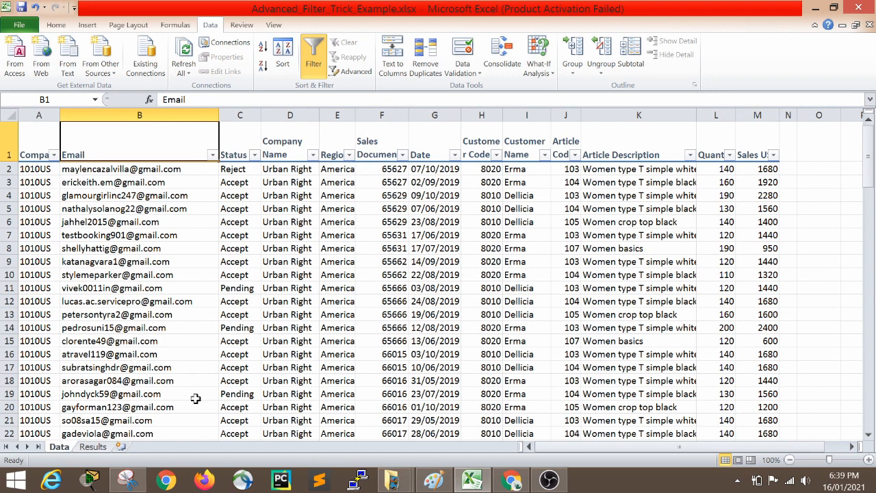
# Look at the Results sheet and return to the Data sheet
pyautogui.click(94, 447)
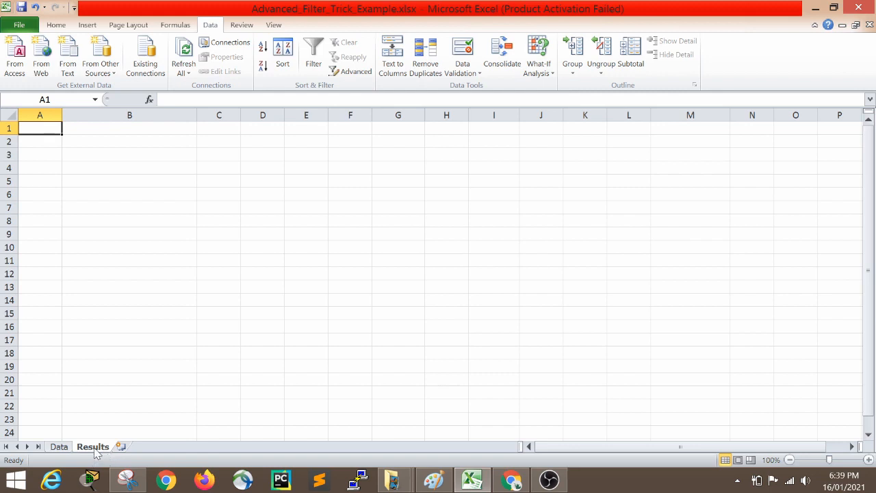
pyautogui.click(210, 219)
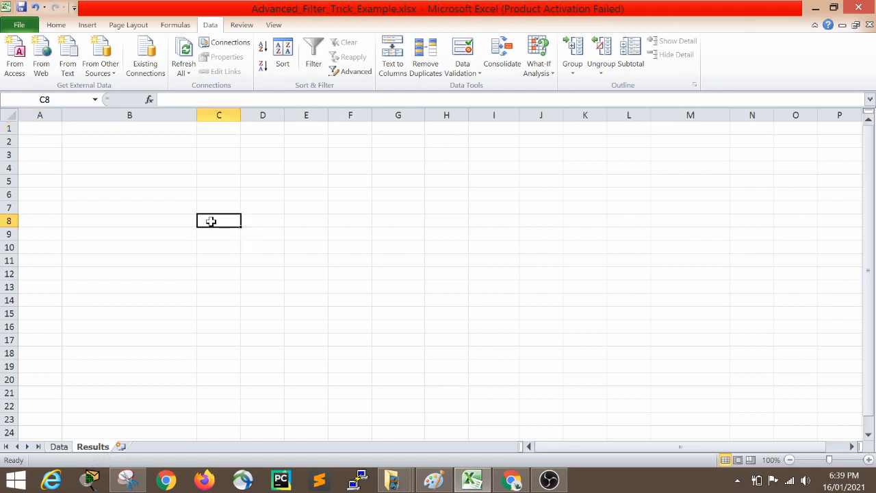
pyautogui.click(60, 447)
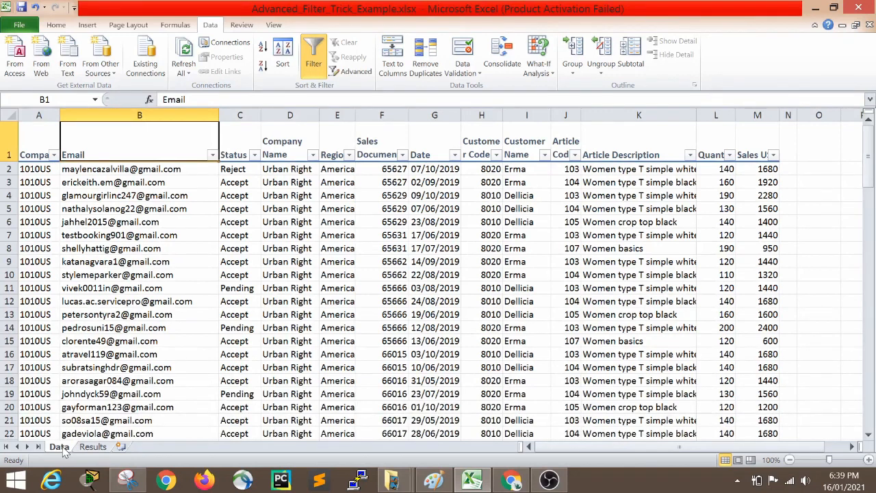
# Widen the Company column so that its full header fits beside the filter arrow
pyautogui.moveTo(39, 151); pyautogui.dragTo(759, 231)
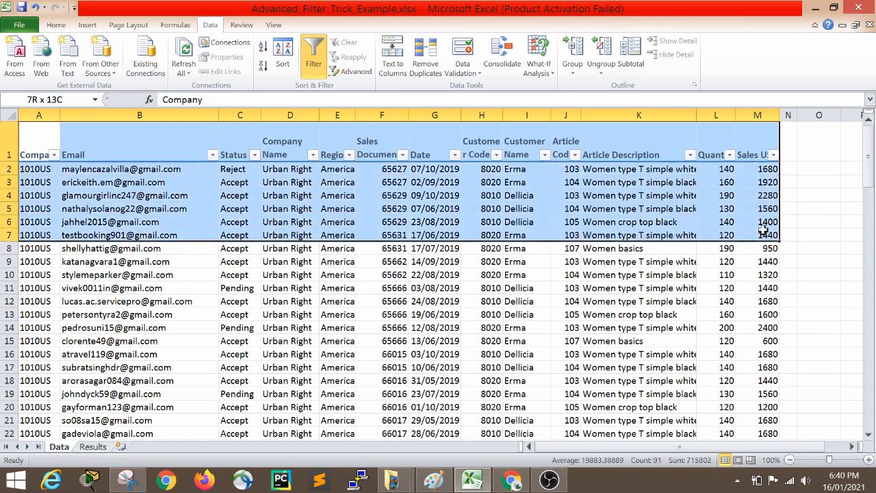
pyautogui.click(289, 314)
pyautogui.moveTo(60, 115); pyautogui.dragTo(73, 115)
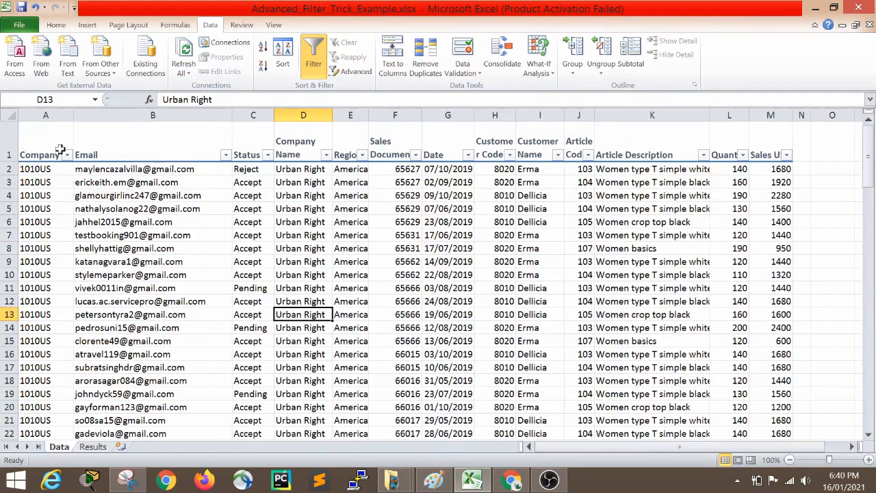
# Examine the table's headers from Company to Sales USD and the cells just beyond the last column
pyautogui.click(56, 149)
pyautogui.click(170, 147)
pyautogui.click(253, 132)
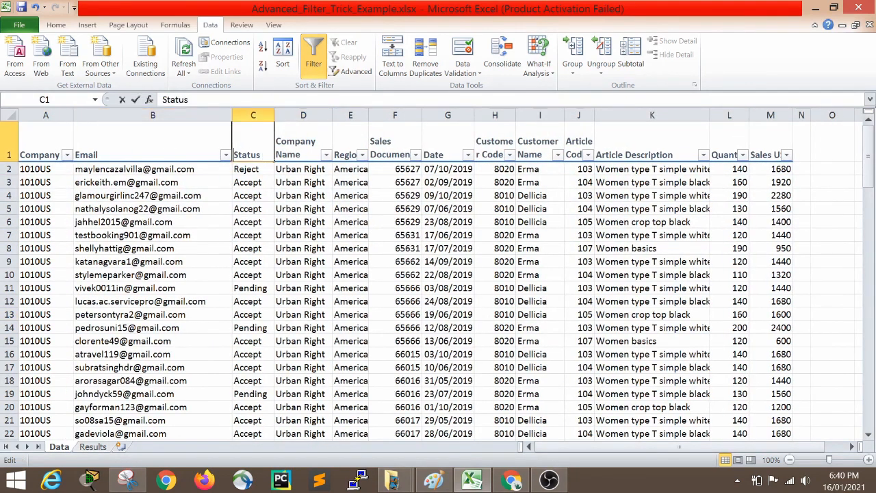
pyautogui.press('F2')
pyautogui.click(300, 223)
pyautogui.click(150, 225)
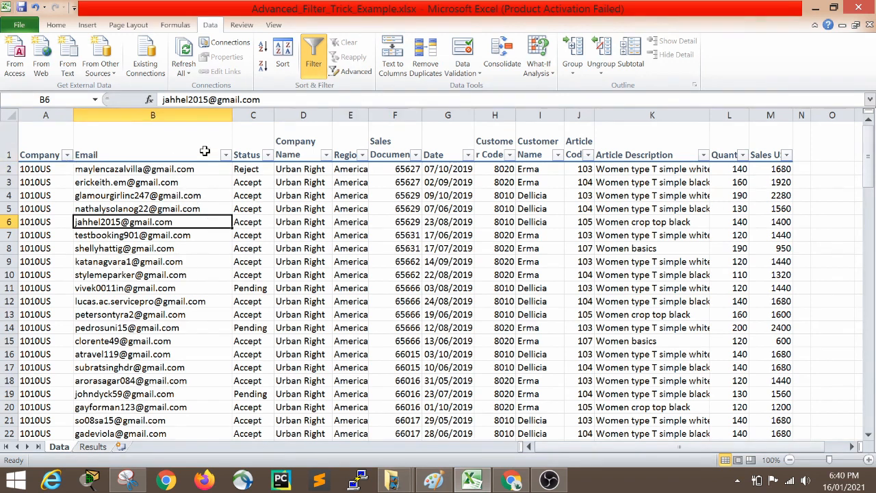
pyautogui.click(765, 155)
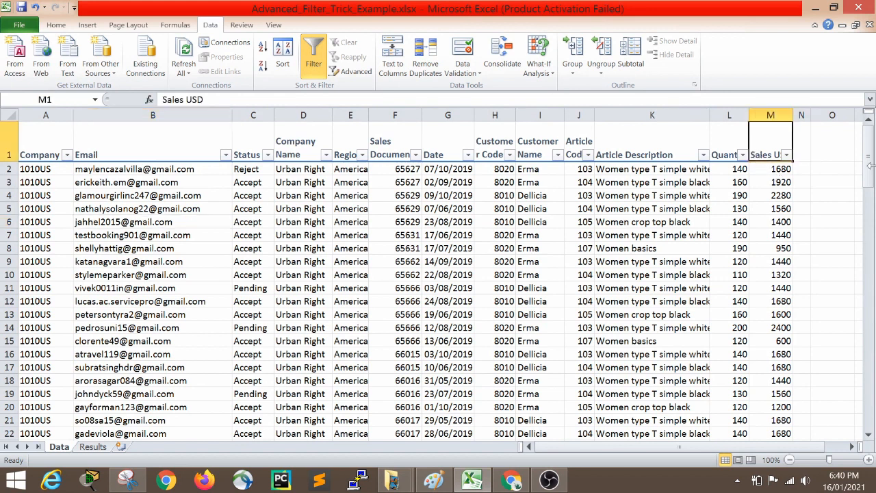
pyautogui.press('Right')
pyautogui.press('Right')
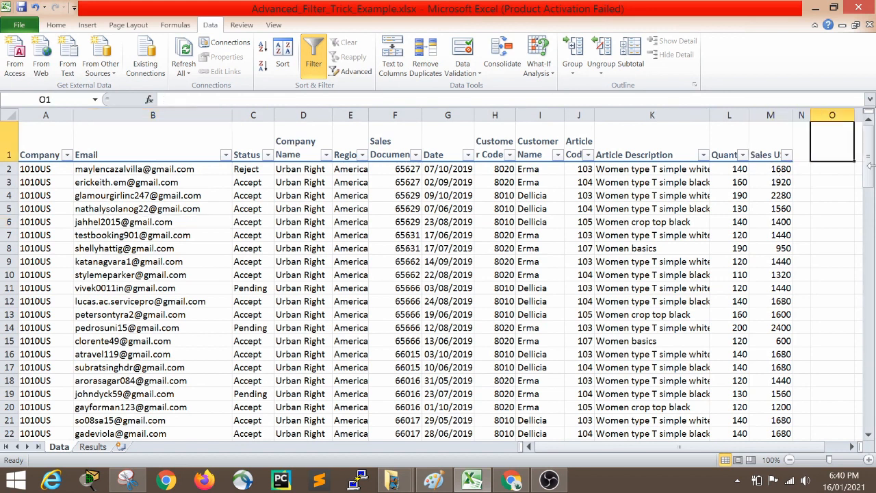
pyautogui.press('Left')
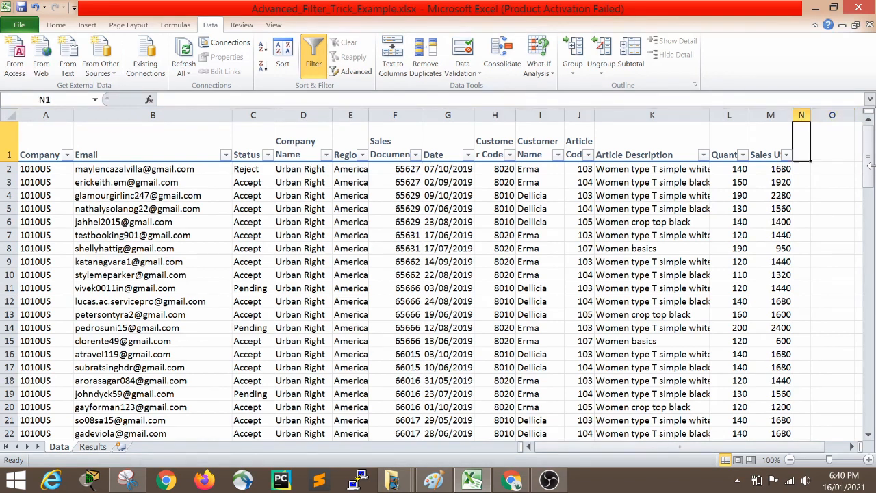
pyautogui.press('Right')
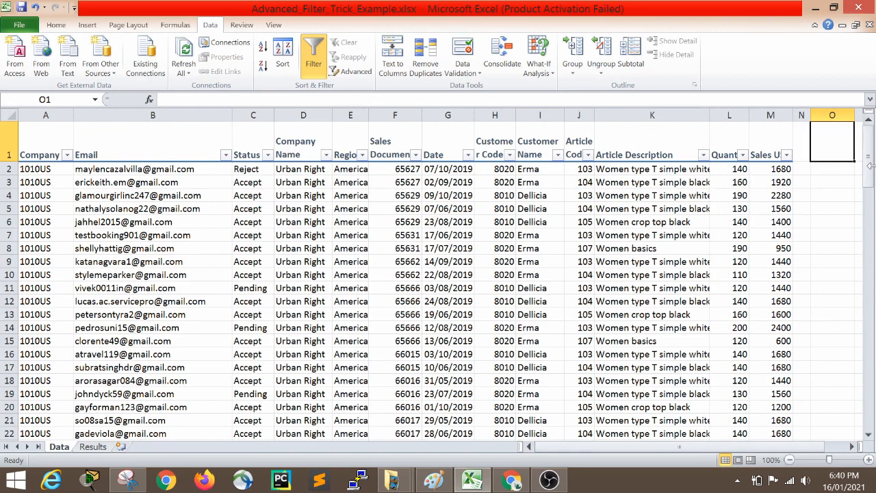
pyautogui.write('Ema')
pyautogui.hotkey('ctrl', 'Return')
pyautogui.press('Delete')
# Turn off filtering on the header row of the data table, with the Email header in cell B1 selected
pyautogui.press('Left')
pyautogui.press('Left')
pyautogui.press('Left')
pyautogui.press('Left')
pyautogui.press('Left')
pyautogui.press('Left')
pyautogui.press('Left')
pyautogui.press('Left')
pyautogui.press('Left')
pyautogui.press('Left')
pyautogui.press('Left')
pyautogui.press('Left')
pyautogui.press('Left')
pyautogui.press('Left')
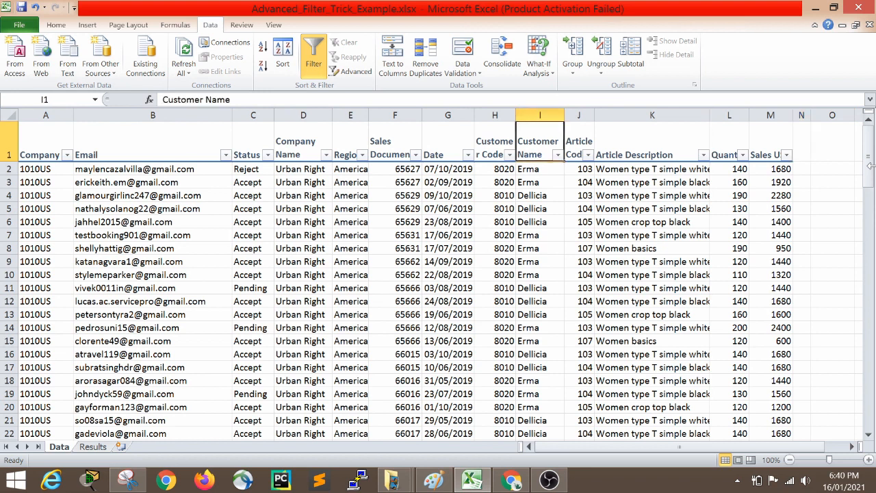
pyautogui.press('Right')
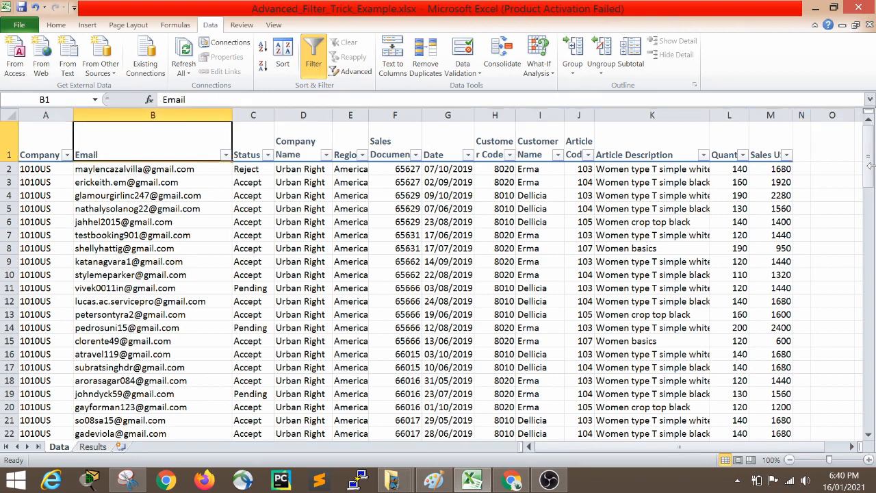
pyautogui.press('Right')
pyautogui.press('Left')
pyautogui.press('Right')
pyautogui.press('Right')
pyautogui.press('Left')
pyautogui.press('Left')
pyautogui.hotkey('ctrl', 'shift', 'l')
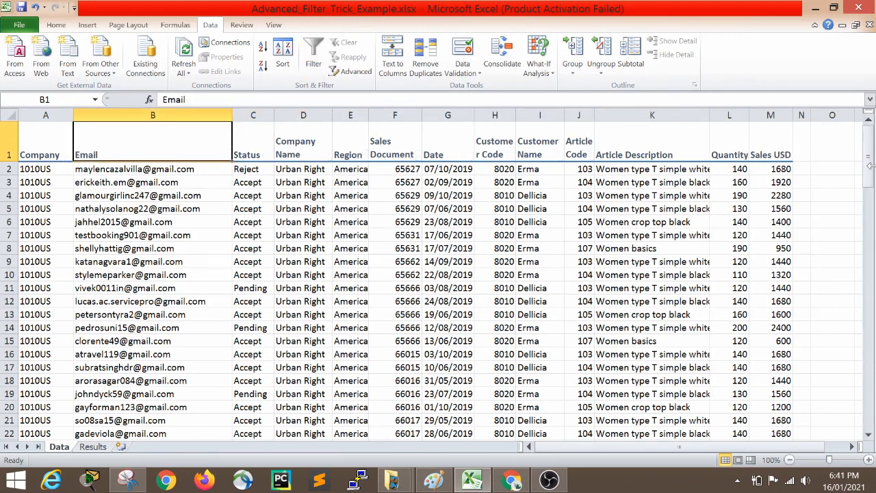
# Copy the Email header from cell B1 into the empty cell O1, beyond the table's last column
pyautogui.press('Right')
pyautogui.press('Right')
pyautogui.press('Right')
pyautogui.press('Right')
pyautogui.press('Right')
pyautogui.press('Right')
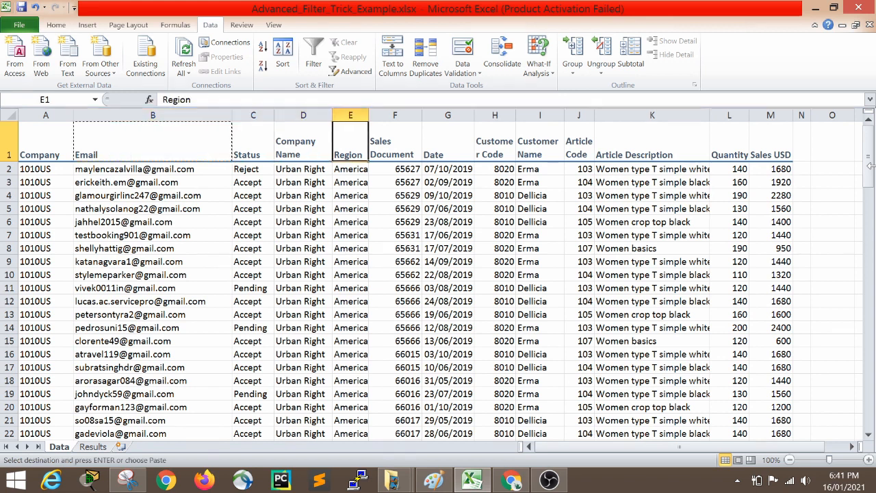
pyautogui.press('Right')
pyautogui.press('Right')
pyautogui.press('Right')
pyautogui.press('Right')
pyautogui.press('Right')
pyautogui.press('Right')
pyautogui.press('Right')
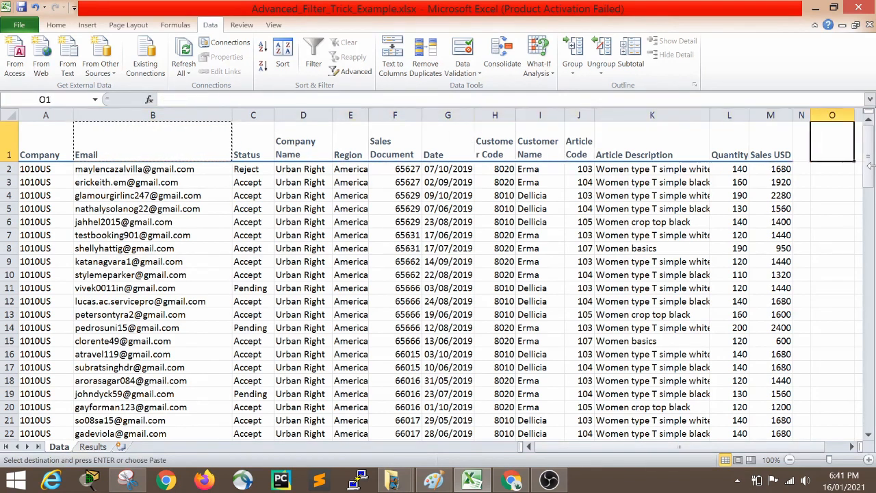
pyautogui.press('Return')
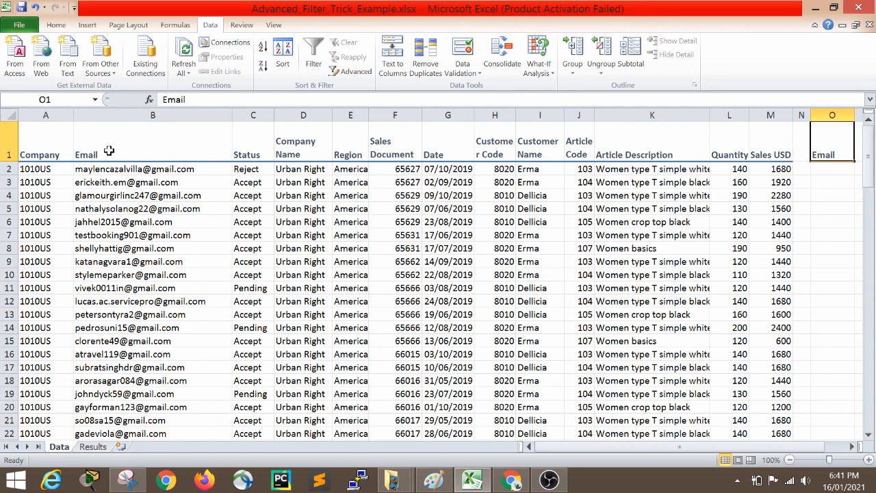
# Compare the table's Email header in cell B1 with its copy in cell O1
pyautogui.click(131, 145)
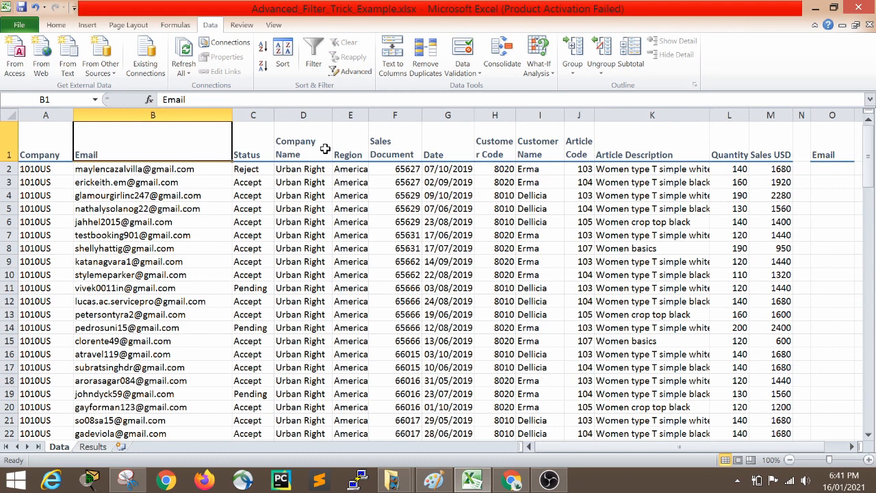
pyautogui.press('Right')
pyautogui.press('Right')
pyautogui.press('Right')
pyautogui.press('Right')
pyautogui.press('Right')
pyautogui.press('Right')
pyautogui.press('Right')
pyautogui.press('Right')
pyautogui.press('Right')
pyautogui.press('Right')
pyautogui.press('Right')
pyautogui.press('Right')
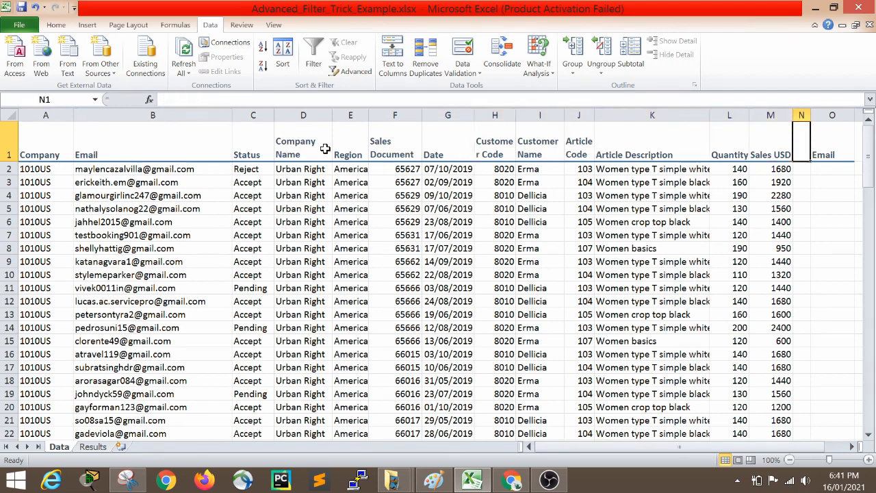
pyautogui.press('Right')
pyautogui.press('Left')
pyautogui.press('Right')
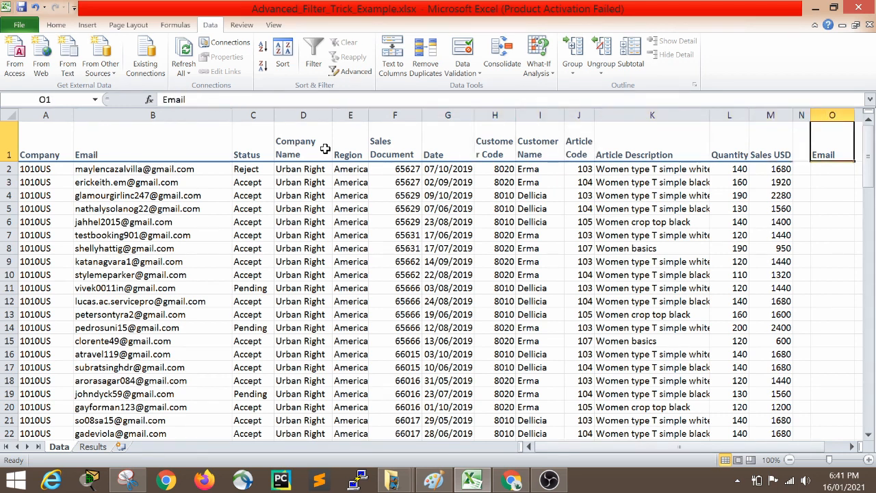
pyautogui.press('Right')
pyautogui.press('Left')
# Enter the wildcard criterion *gmail* in cell O2, directly under the copied Email header
pyautogui.press('Down')
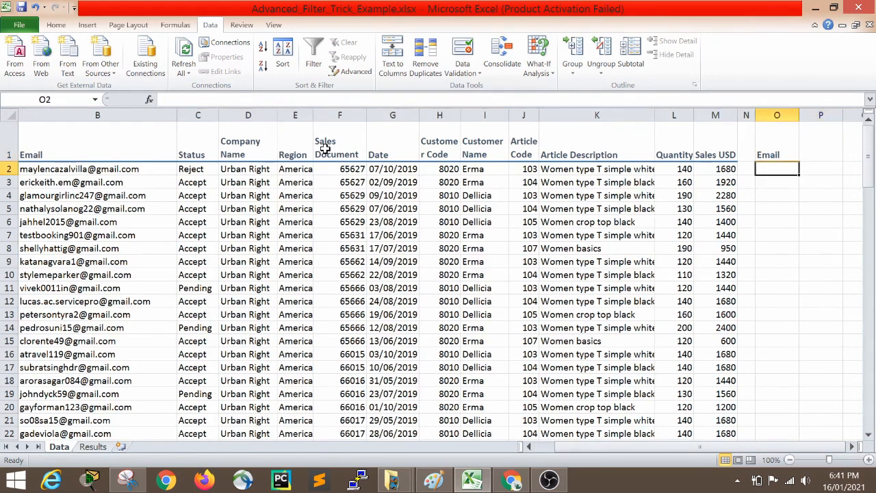
pyautogui.press('Up')
pyautogui.press('Down')
pyautogui.write('*gm')
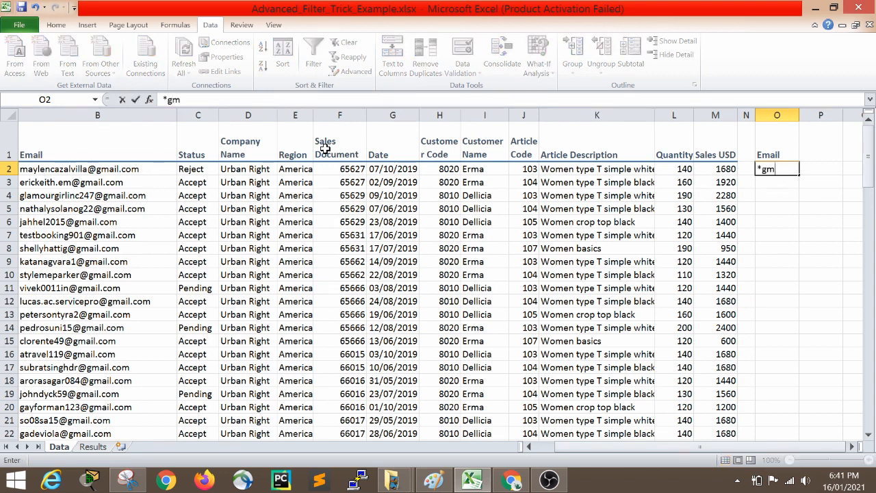
pyautogui.write('ail*')
pyautogui.press('Return')
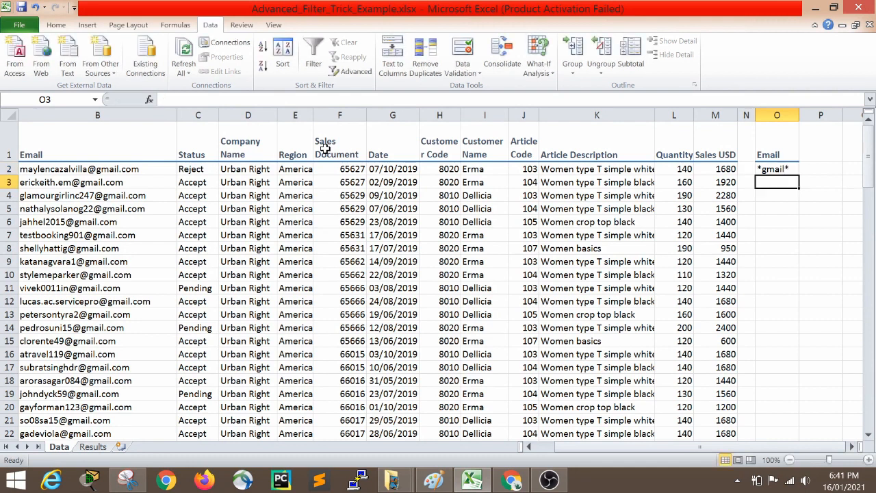
# Examine the asterisks before and after gmail in the criterion cell O2, and its header in O1
pyautogui.doubleClick(761, 168)
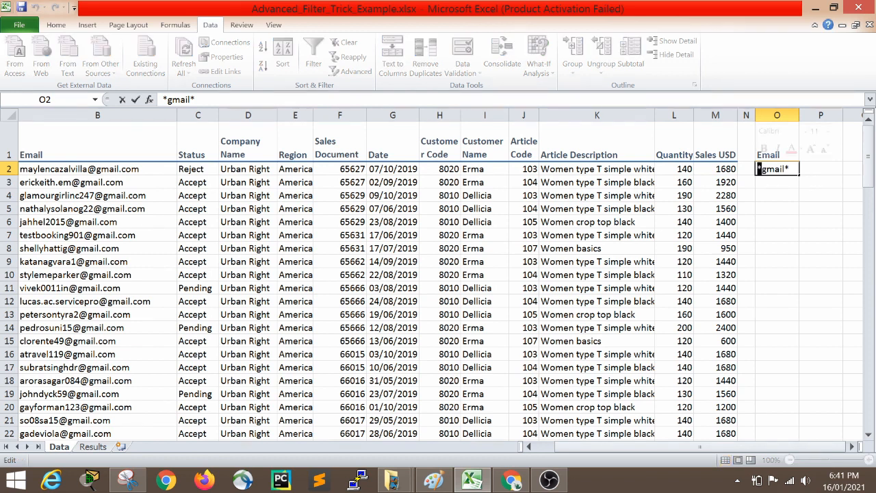
pyautogui.moveTo(762, 170); pyautogui.dragTo(757, 175)
pyautogui.press('End')
pyautogui.hotkey('shift', 'Left')
pyautogui.click(777, 201)
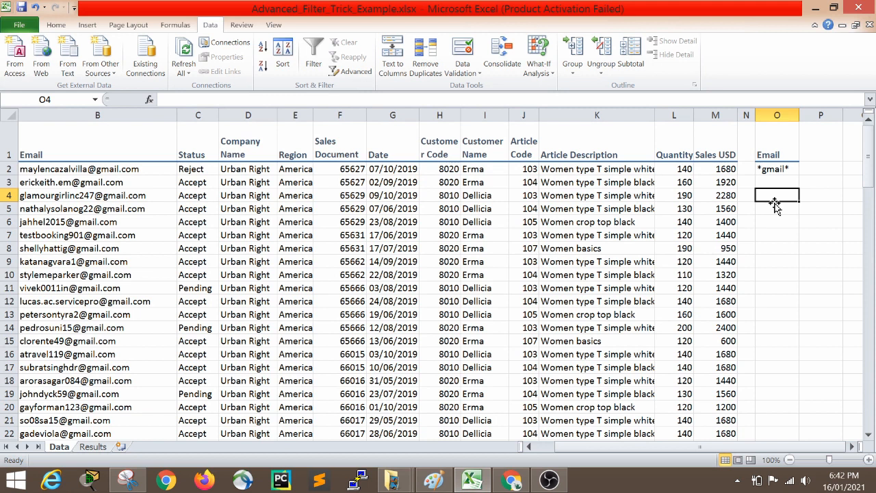
pyautogui.press('Up')
pyautogui.press('Up')
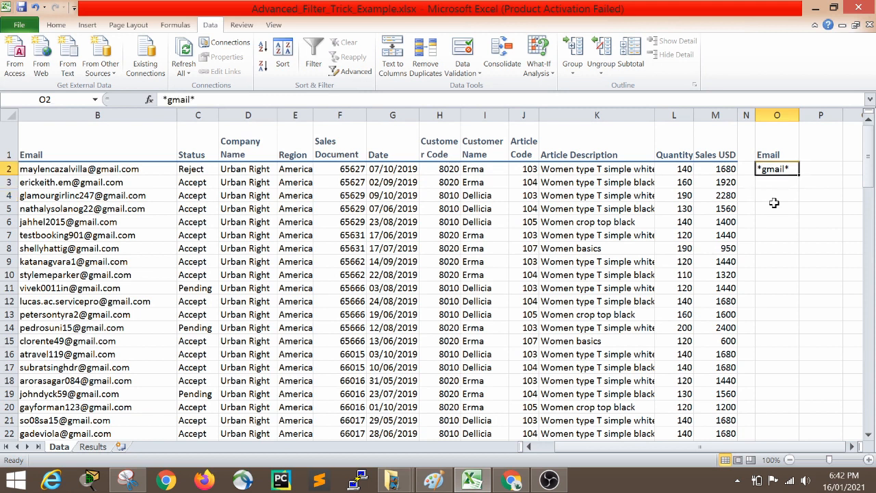
pyautogui.doubleClick(758, 169)
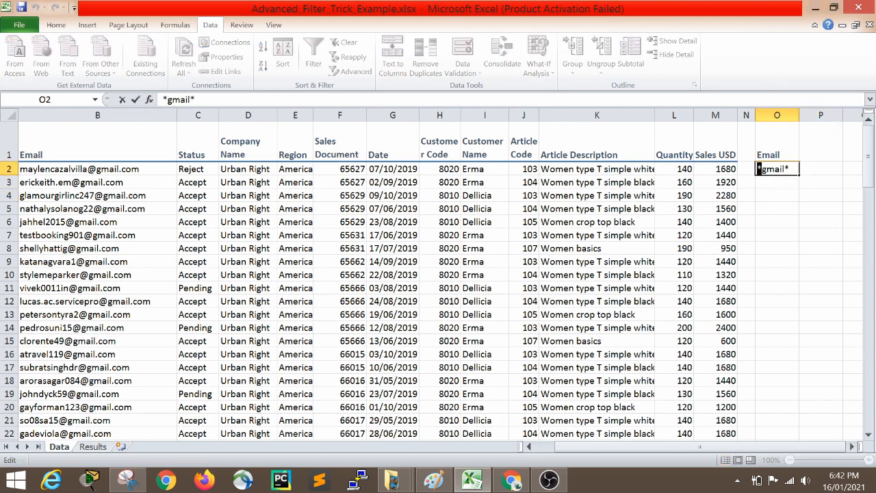
pyautogui.moveTo(790, 169); pyautogui.dragTo(784, 169)
pyautogui.press('Return')
pyautogui.click(772, 171)
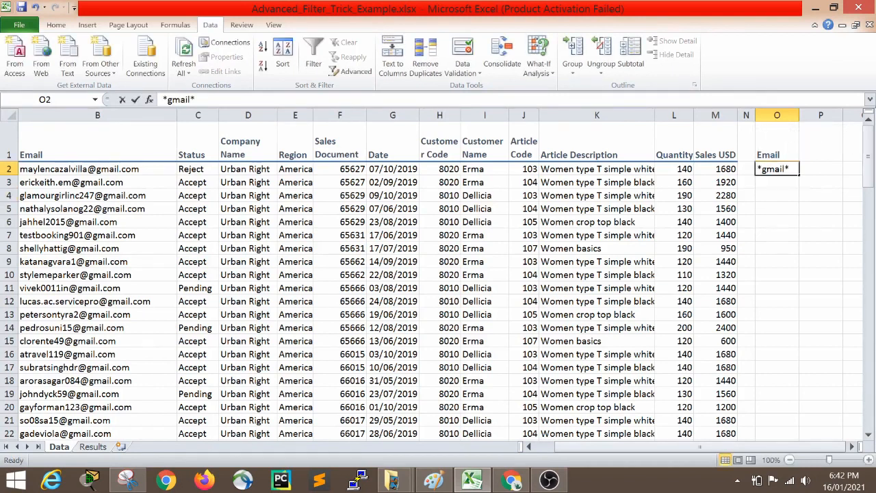
pyautogui.moveTo(767, 170); pyautogui.dragTo(785, 171)
pyautogui.click(776, 209)
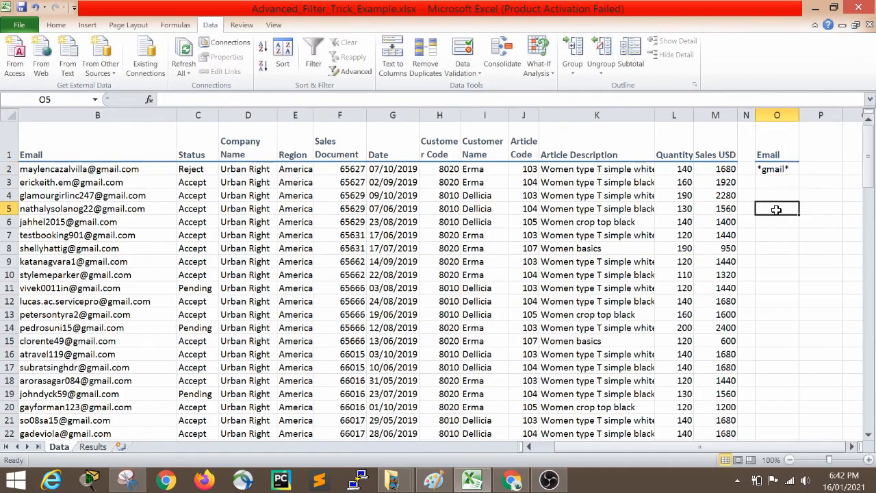
pyautogui.click(780, 153)
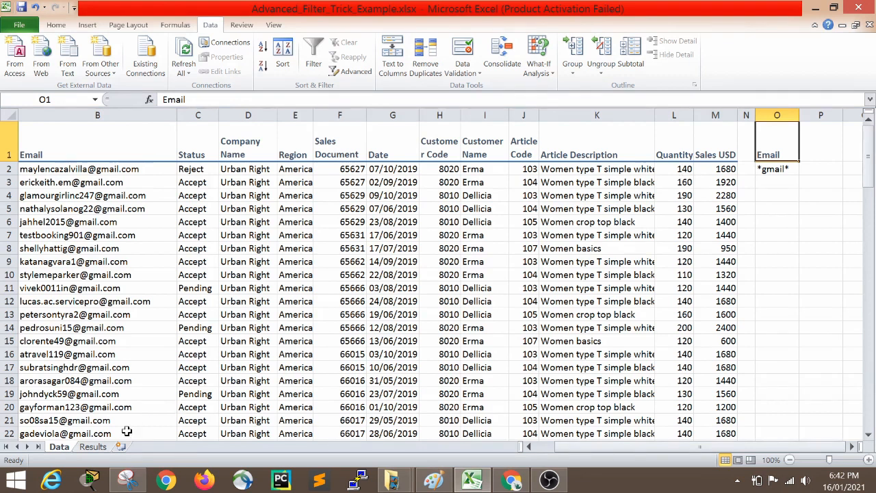
# Switch to the Results sheet and select cell A1 on it
pyautogui.click(95, 446)
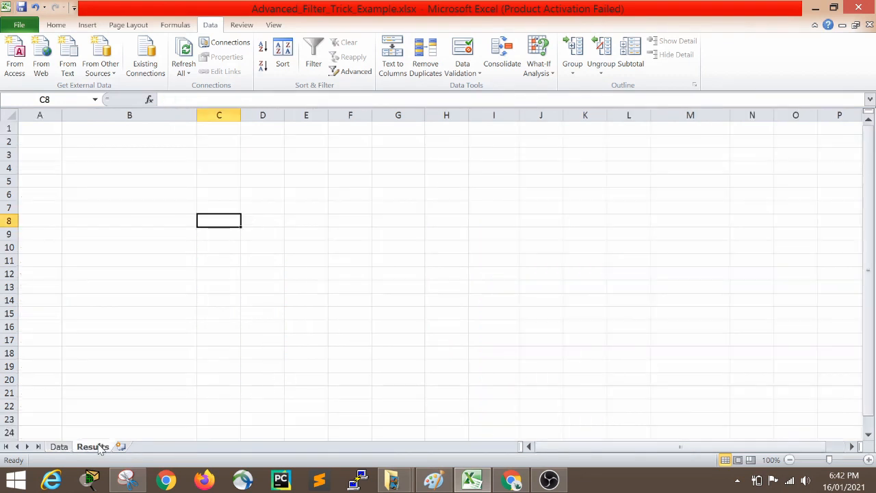
pyautogui.click(111, 167)
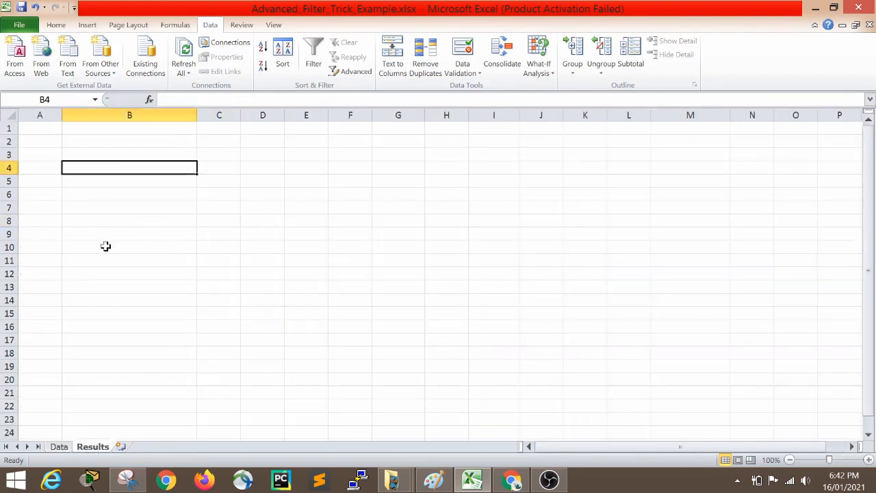
pyautogui.click(105, 247)
pyautogui.click(358, 243)
pyautogui.click(184, 142)
pyautogui.click(180, 222)
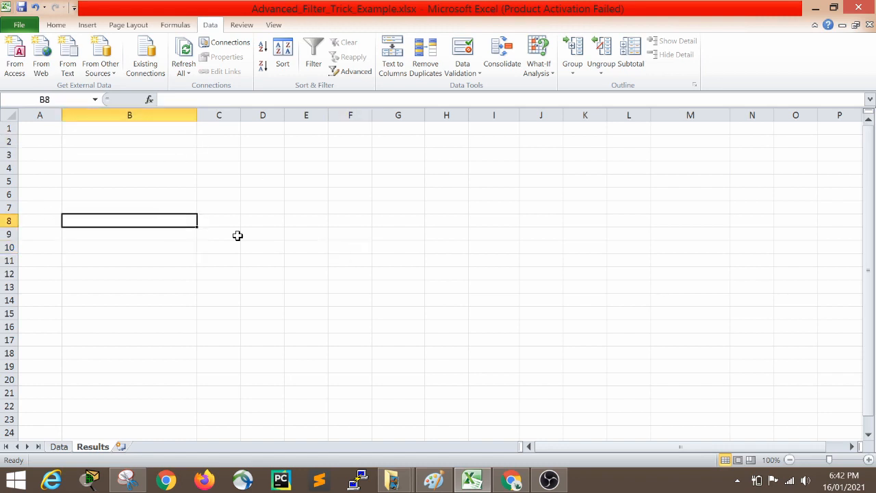
pyautogui.click(39, 132)
pyautogui.click(306, 257)
pyautogui.click(141, 222)
pyautogui.click(152, 196)
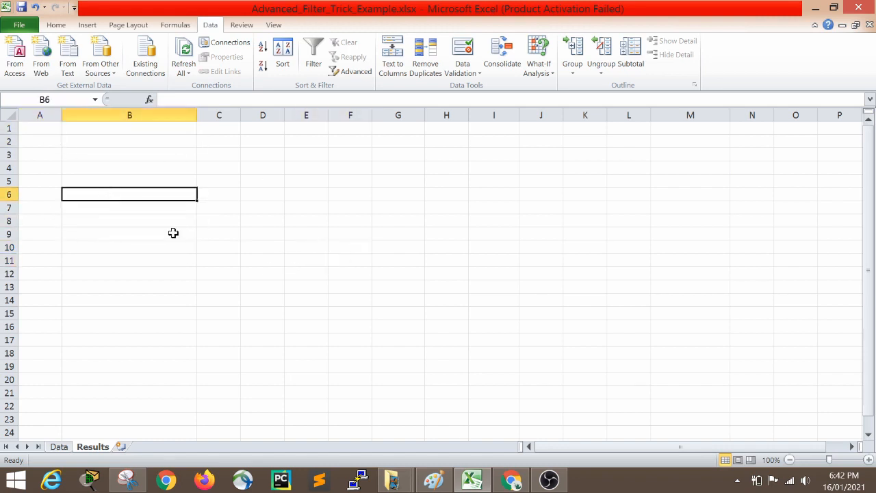
pyautogui.click(31, 127)
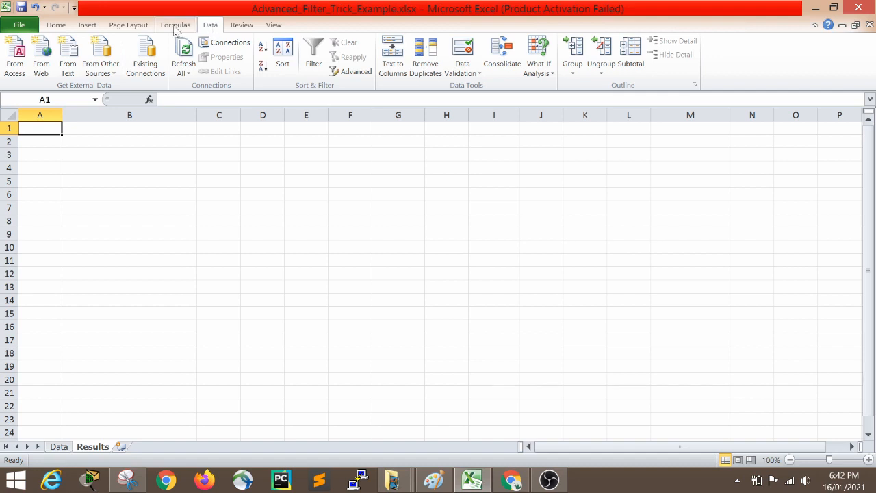
# Start an Advanced Filter from the Results sheet and set its action to copy to another location
pyautogui.scroll(2, 181, 31)
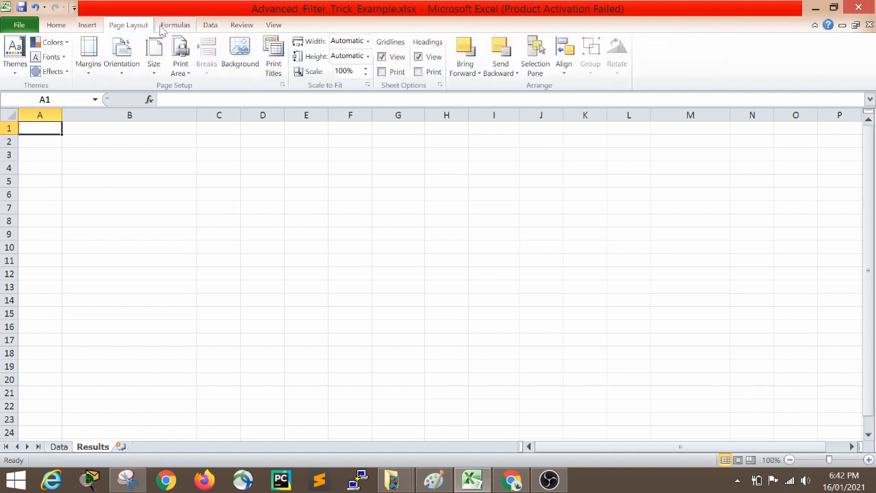
pyautogui.click(210, 26)
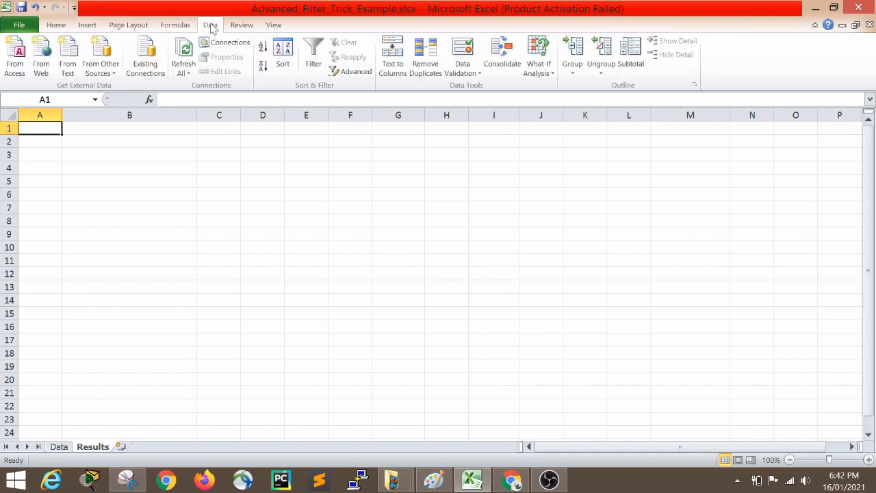
pyautogui.click(363, 73)
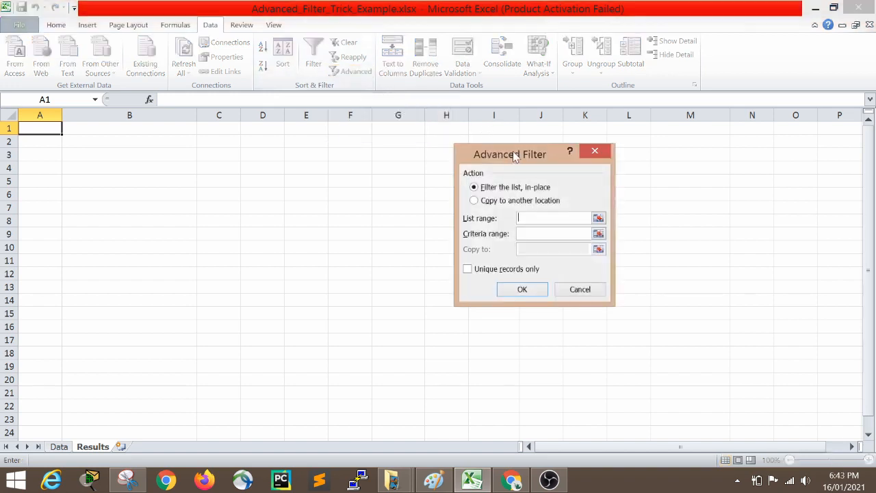
pyautogui.moveTo(516, 156); pyautogui.dragTo(502, 123)
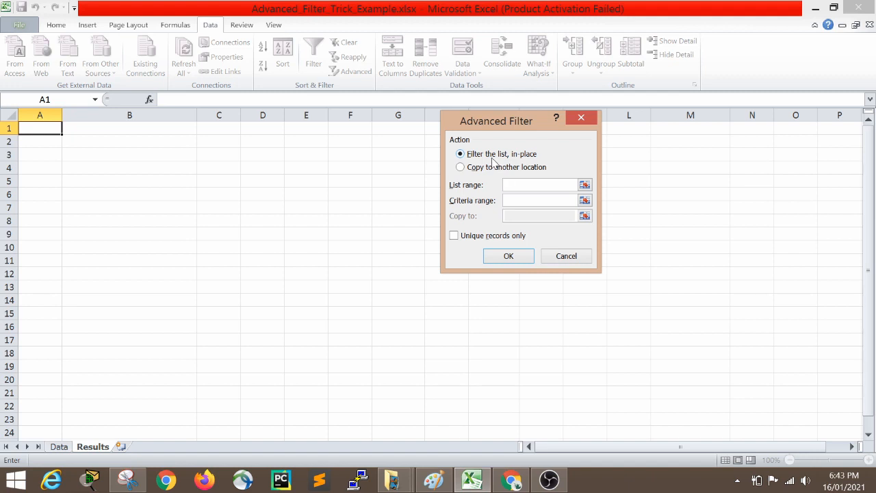
pyautogui.click(58, 446)
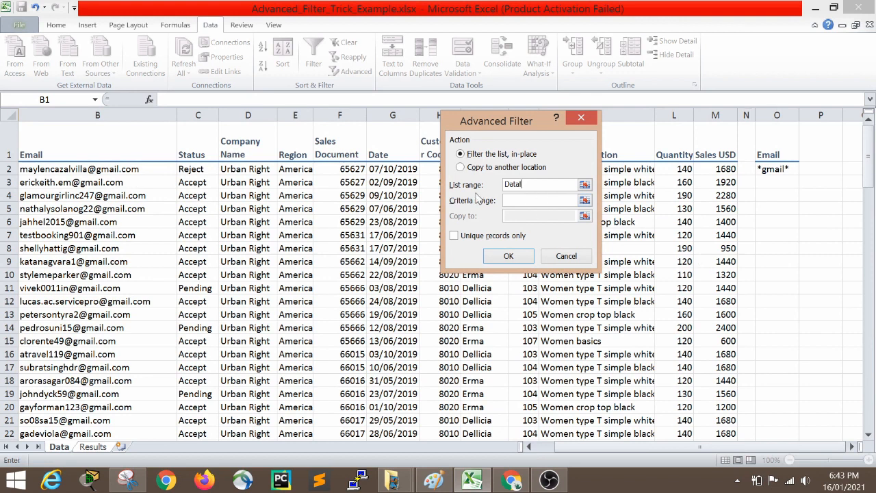
pyautogui.click(477, 169)
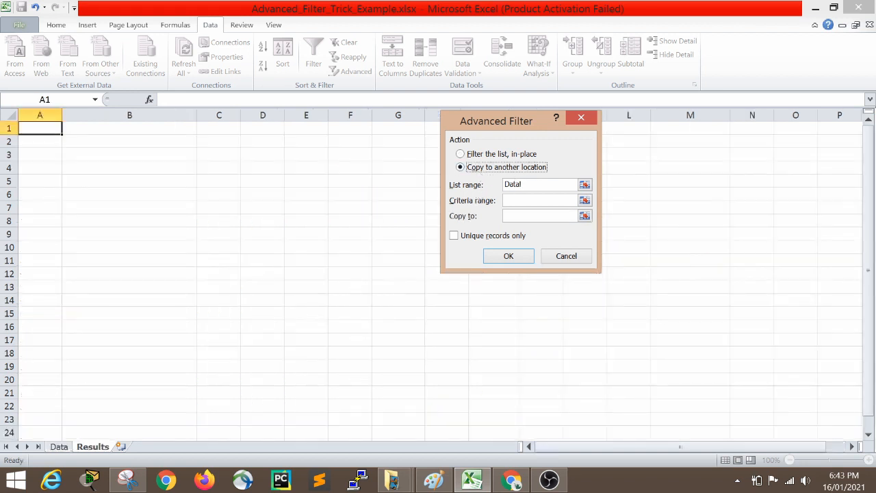
# Set the Advanced Filter's list range to the whole table on the Data sheet, A1:M116, including the headers
pyautogui.moveTo(531, 184); pyautogui.dragTo(491, 186)
pyautogui.press('BackSpace')
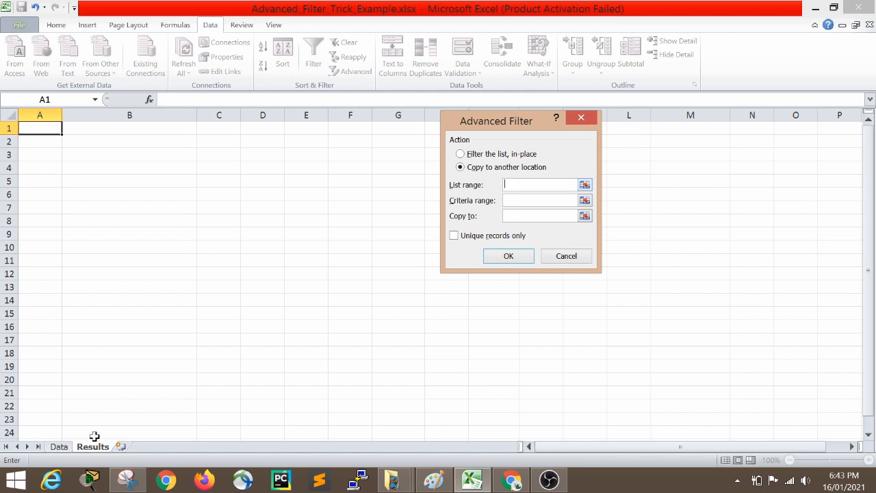
pyautogui.click(59, 446)
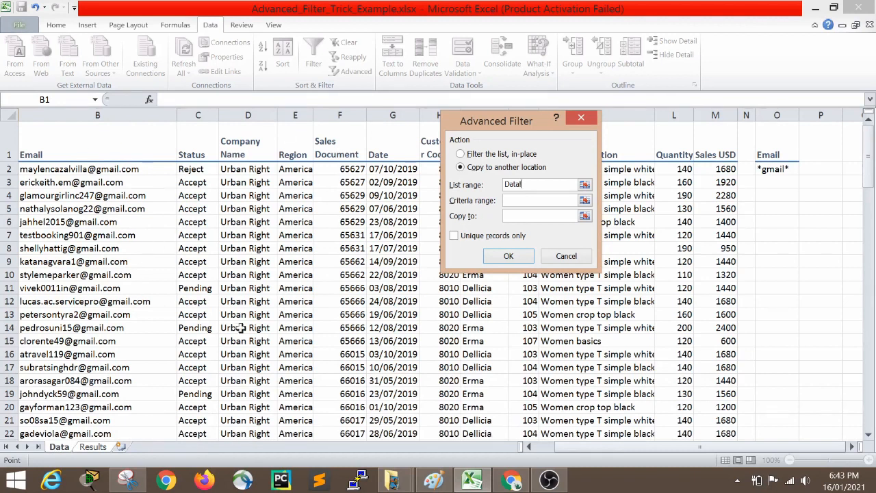
pyautogui.click(62, 158)
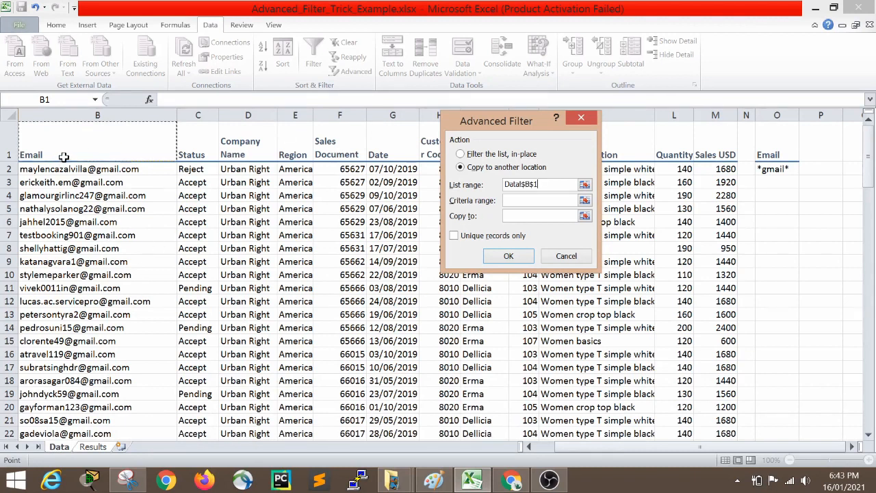
pyautogui.press('Left')
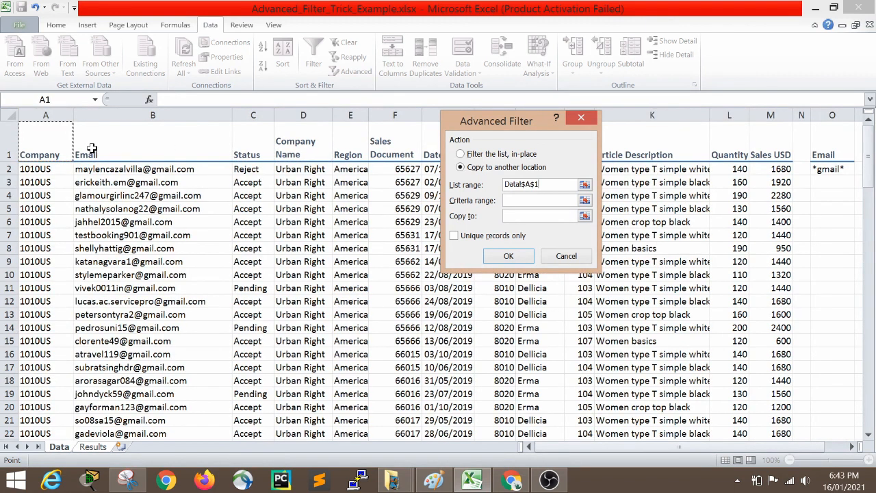
pyautogui.hotkey('ctrl', 'shift', 'Right')
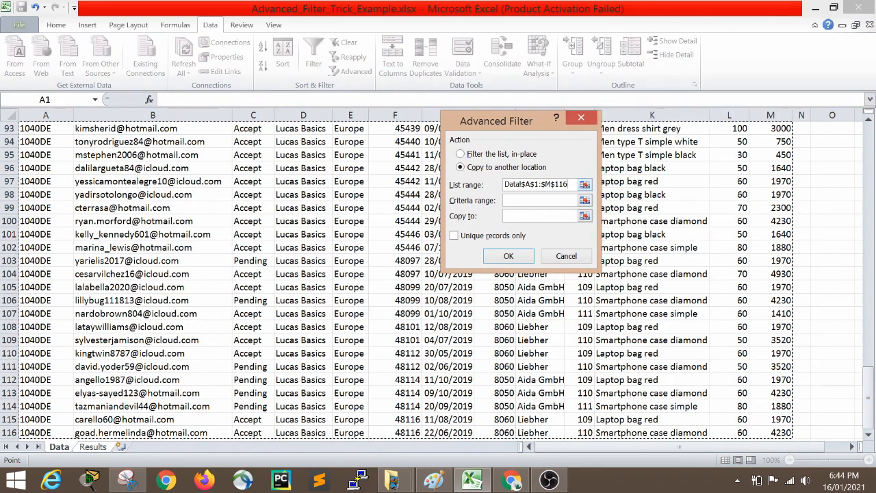
# Set the criteria range to cells O1:O2 on the Data sheet, covering the Email header and *gmail*
pyautogui.click(514, 203)
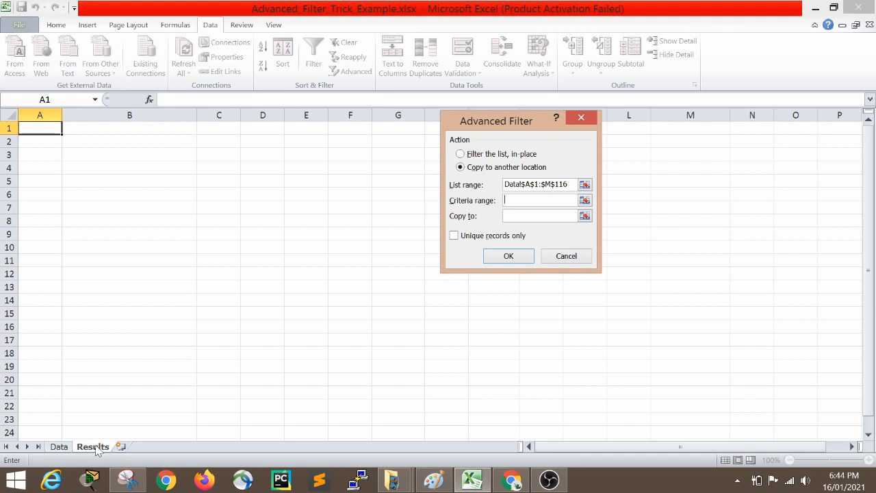
pyautogui.click(65, 448)
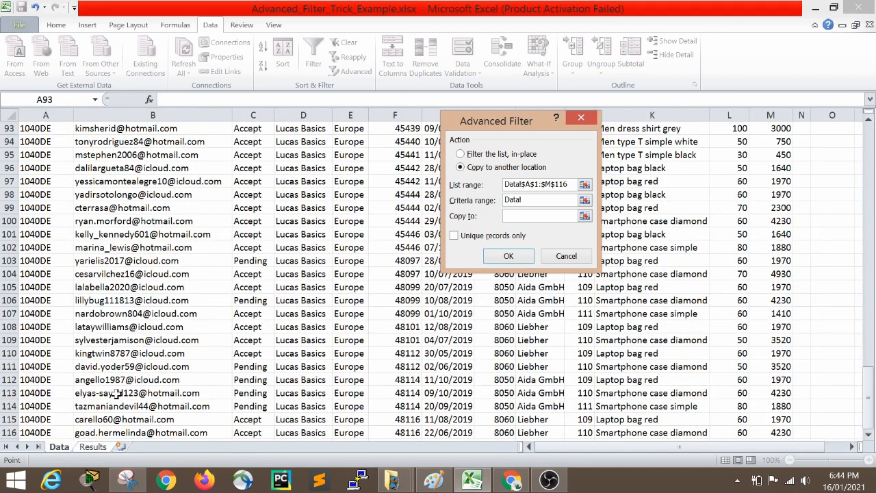
pyautogui.click(255, 353)
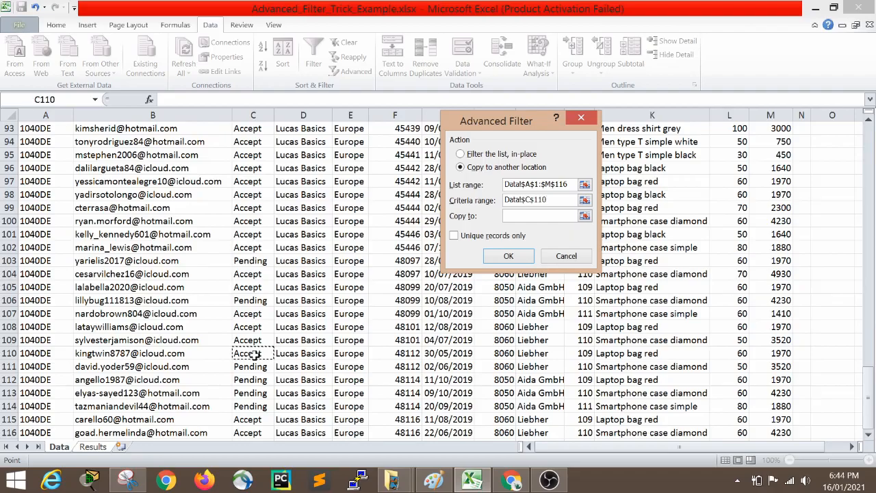
pyautogui.press('Up')
pyautogui.press('Up')
pyautogui.press('Up')
pyautogui.press('Up')
pyautogui.press('Up')
pyautogui.press('Up')
pyautogui.press('Up')
pyautogui.press('Up')
pyautogui.press('Up')
pyautogui.press('Up')
pyautogui.press('Up')
pyautogui.press('Up')
pyautogui.press('Up')
pyautogui.press('Up')
pyautogui.press('Up')
pyautogui.press('Up')
pyautogui.press('Up')
pyautogui.press('Up')
pyautogui.press('Up')
pyautogui.press('Up')
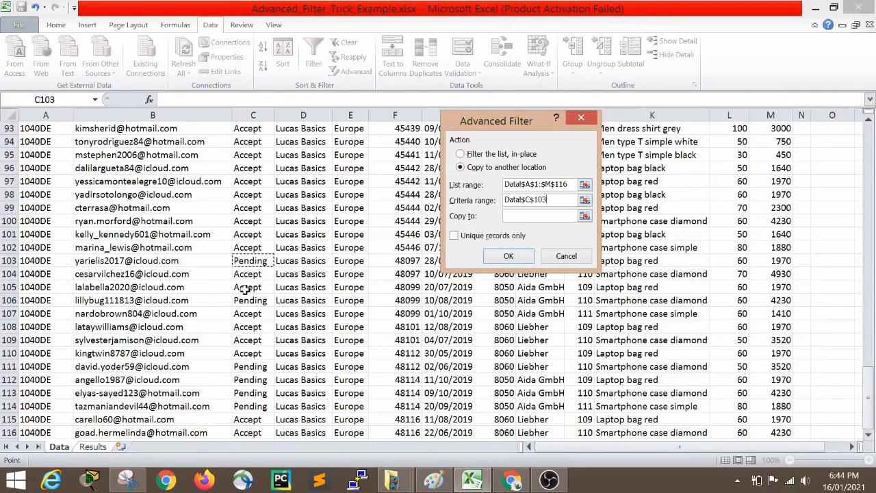
pyautogui.press('Up')
pyautogui.press('Up')
pyautogui.press('Up')
pyautogui.press('Up')
pyautogui.press('Up')
pyautogui.press('Up')
pyautogui.press('Up')
pyautogui.press('Up')
pyautogui.press('Up')
pyautogui.press('Up')
pyautogui.press('Up')
pyautogui.press('Up')
pyautogui.press('Up')
pyautogui.press('Up')
pyautogui.press('Up')
pyautogui.press('Up')
pyautogui.press('Up')
pyautogui.press('Up')
pyautogui.press('Up')
pyautogui.press('Up')
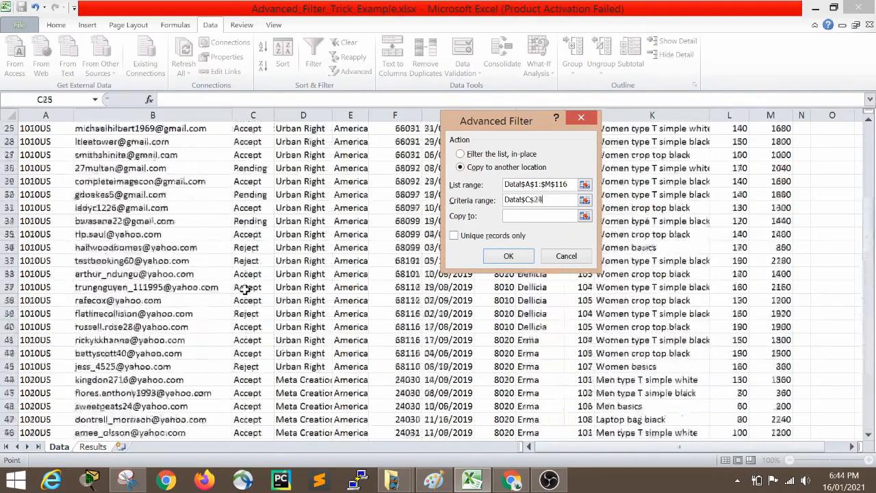
pyautogui.hotkey('ctrl', 'Right')
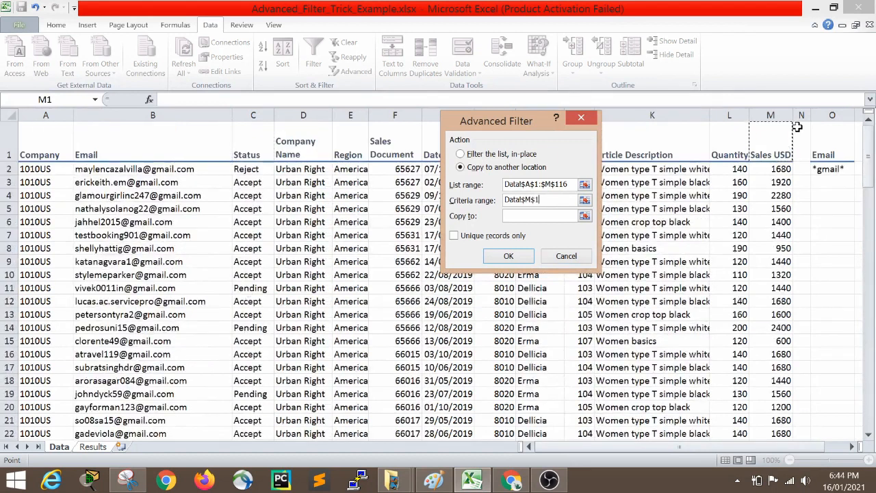
pyautogui.click(825, 142)
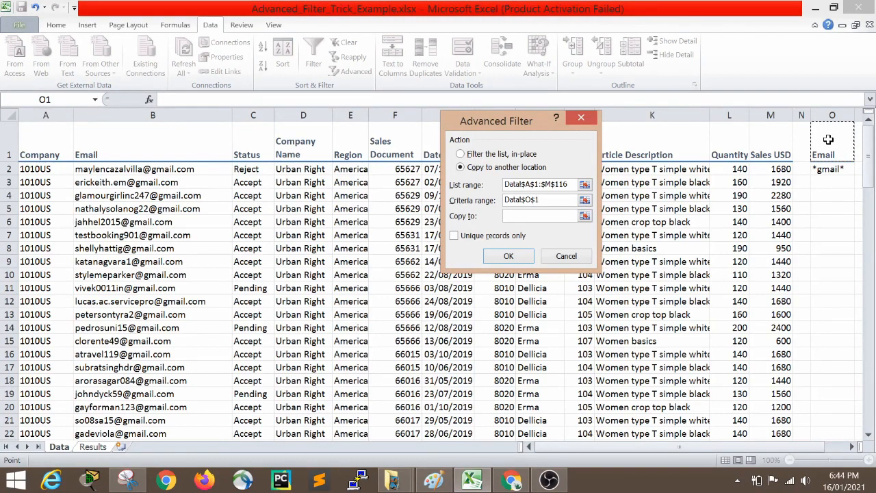
pyautogui.moveTo(828, 139); pyautogui.dragTo(831, 177)
# Set the copy destination to cell A1 of the Results sheet and run the Advanced Filter
pyautogui.click(510, 217)
pyautogui.click(93, 447)
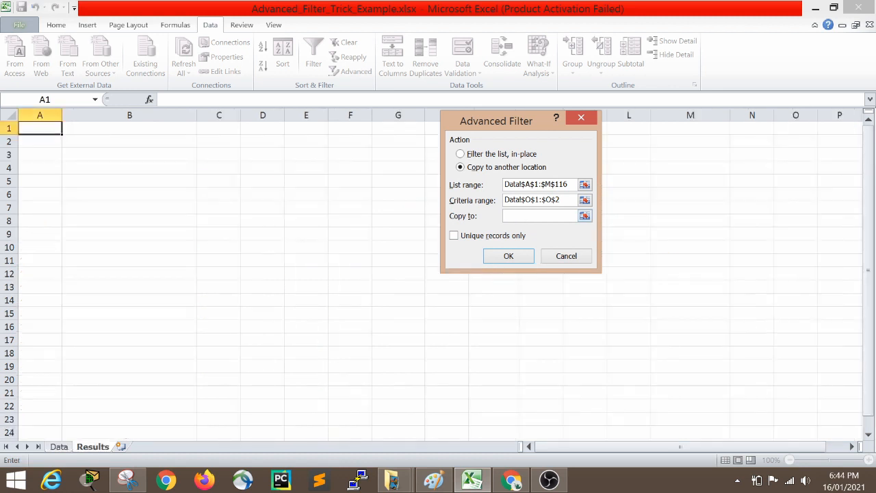
pyautogui.click(42, 130)
pyautogui.click(509, 256)
# Select the whole extracted table on the Results sheet, starting from cell A1, to review its extent
pyautogui.click(107, 237)
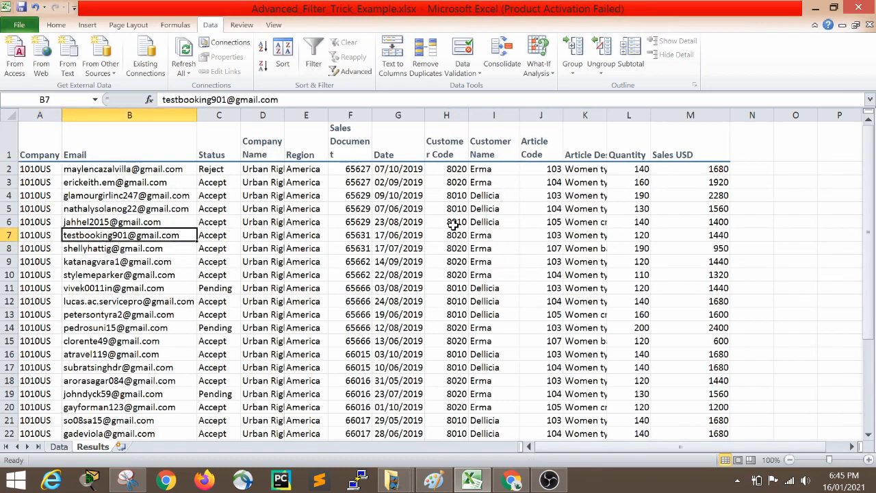
pyautogui.press('Left')
pyautogui.press('Up')
pyautogui.press('Up')
pyautogui.press('Up')
pyautogui.press('Up')
pyautogui.press('Up')
pyautogui.press('Up')
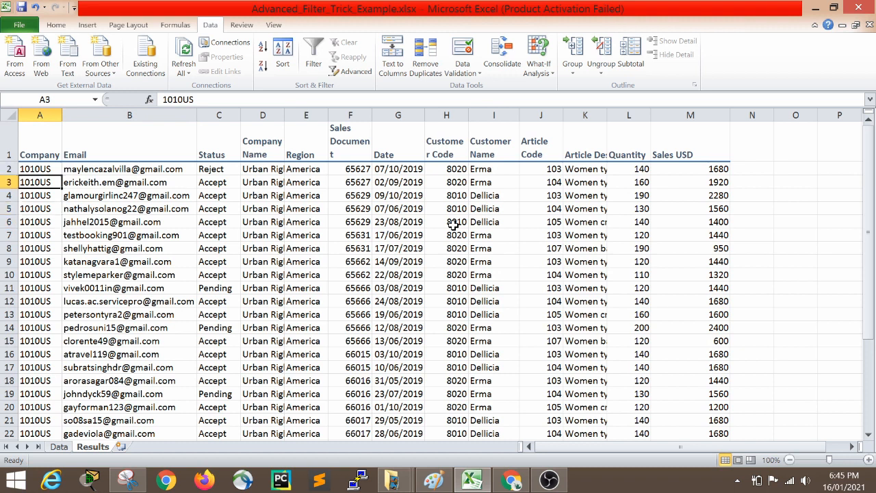
pyautogui.hotkey('ctrl', 'shift', 'Right')
pyautogui.hotkey('ctrl', 'shift', 'Down')
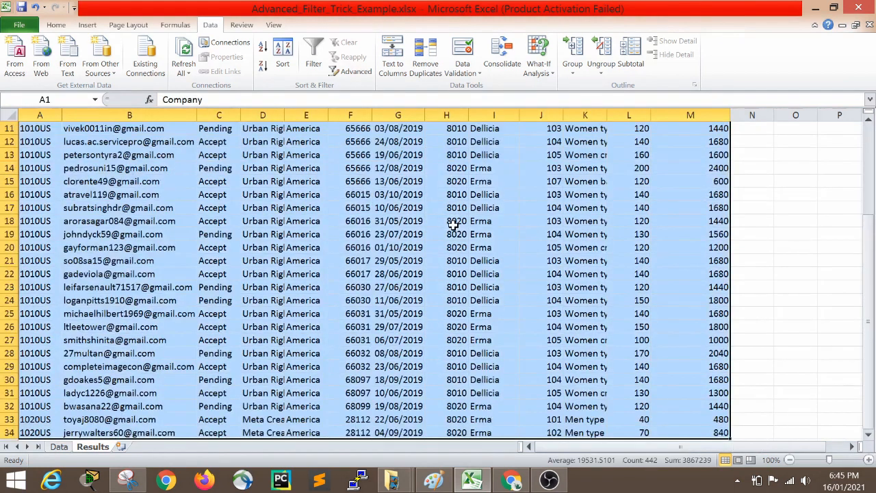
# Compare the number of records in column A below the header on the Data sheet and on the Results sheet
pyautogui.click(60, 449)
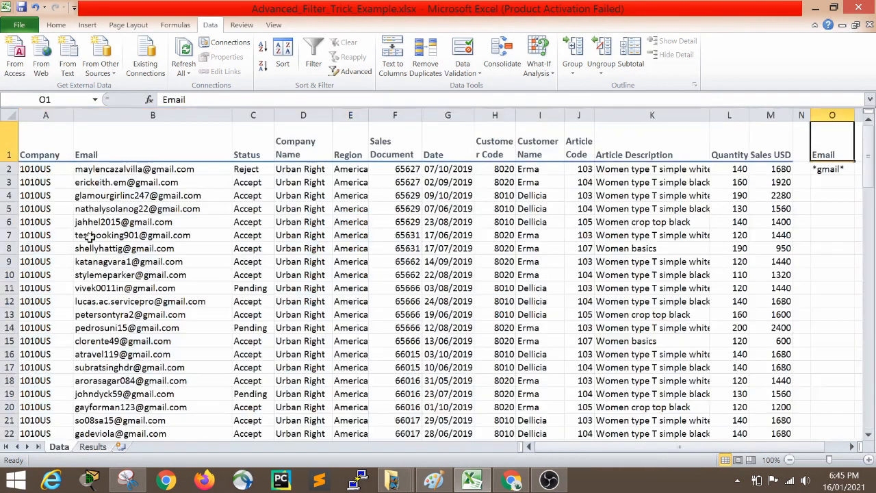
pyautogui.click(53, 182)
pyautogui.press('Up')
pyautogui.hotkey('ctrl', 'shift', 'Down')
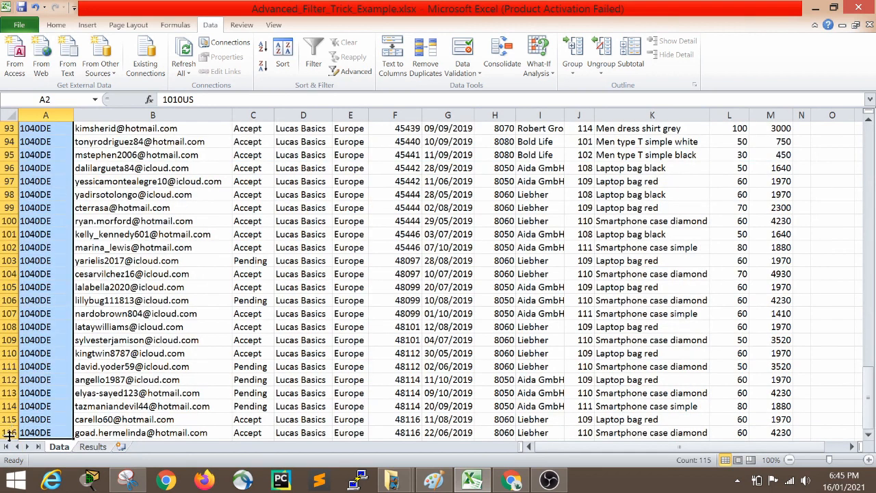
pyautogui.click(94, 447)
pyautogui.click(82, 248)
pyautogui.click(34, 143)
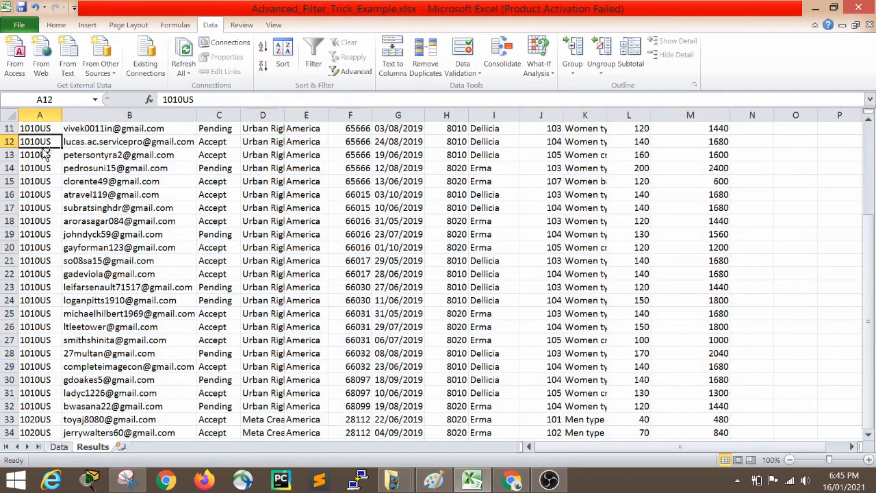
pyautogui.hotkey('ctrl', 'Home')
pyautogui.press('Down')
pyautogui.hotkey('ctrl', 'shift', 'Down')
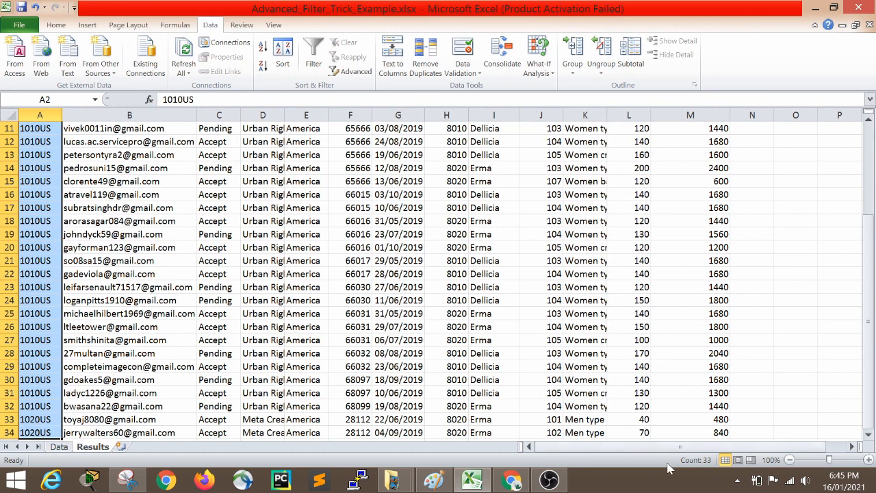
# Examine the Email column on the Results sheet to check that every copied row has a gmail address
pyautogui.click(103, 303)
pyautogui.scroll(4, 127, 301)
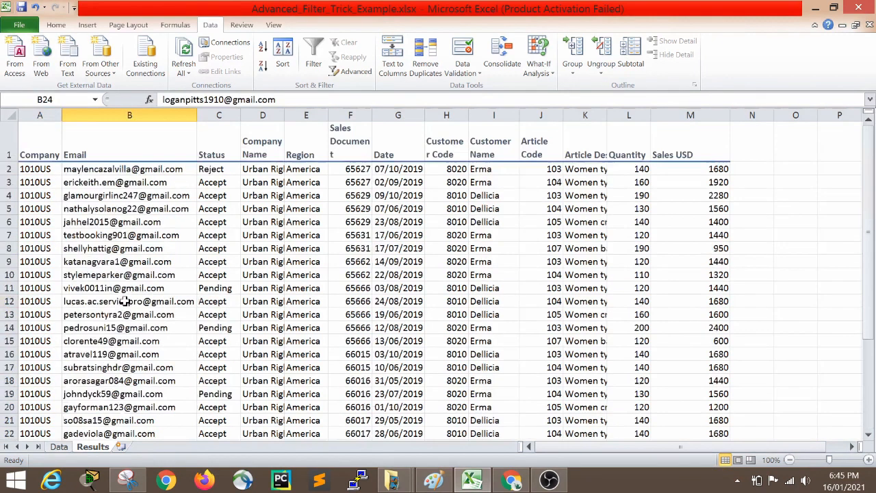
pyautogui.moveTo(190, 169); pyautogui.dragTo(190, 356)
pyautogui.scroll(-6, 189, 357)
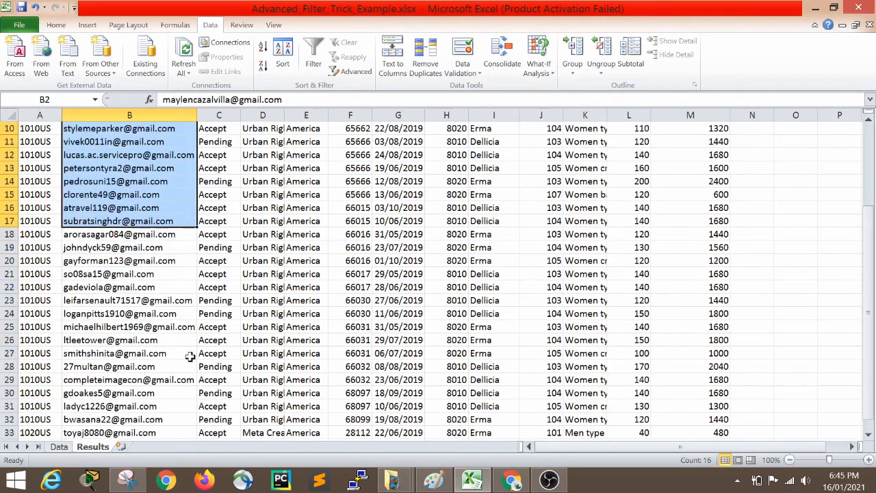
pyautogui.scroll(6, 190, 357)
pyautogui.scroll(-2, 189, 356)
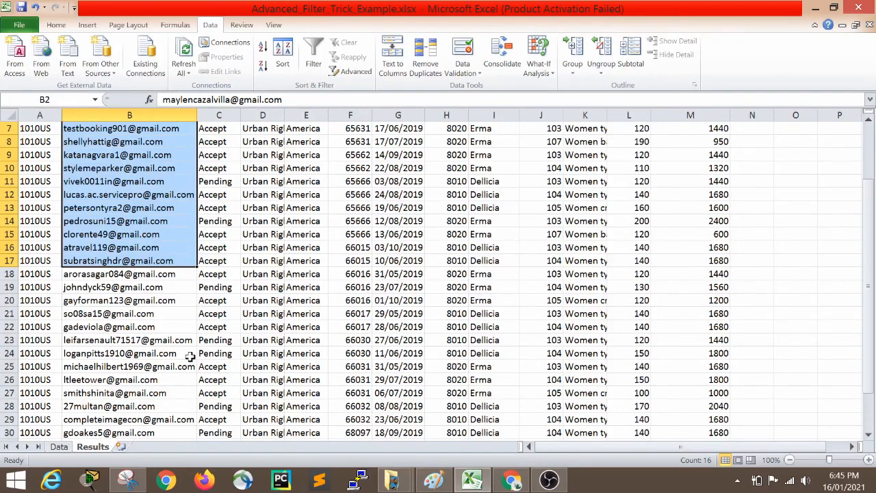
pyautogui.press('Up')
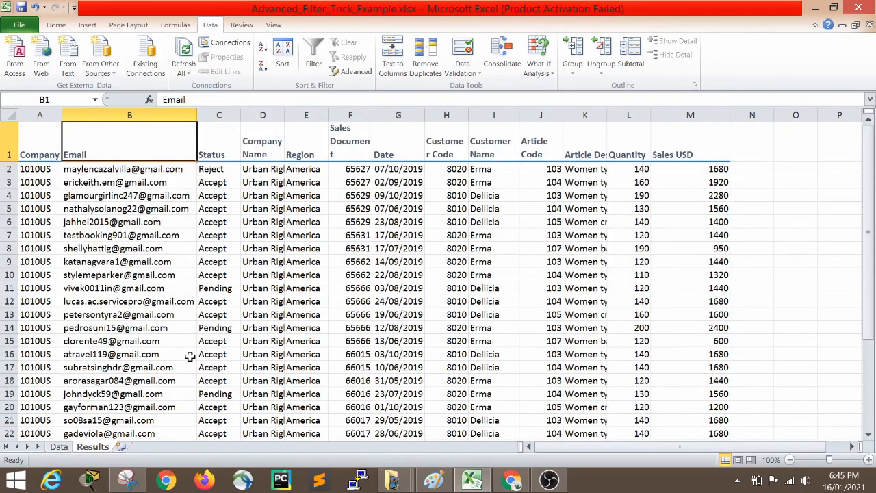
pyautogui.press('Down')
pyautogui.press('Down')
pyautogui.press('Down')
pyautogui.press('Down')
pyautogui.press('Down')
pyautogui.press('Down')
pyautogui.press('Down')
pyautogui.press('Down')
pyautogui.press('Down')
pyautogui.press('Down')
pyautogui.press('Down')
pyautogui.press('Down')
pyautogui.press('Down')
pyautogui.press('Down')
pyautogui.press('Down')
pyautogui.press('Down')
pyautogui.press('Down')
pyautogui.press('Down')
pyautogui.press('Down')
pyautogui.press('Down')
pyautogui.press('Down')
pyautogui.press('Down')
pyautogui.press('Down')
pyautogui.press('Down')
pyautogui.press('Down')
pyautogui.press('Down')
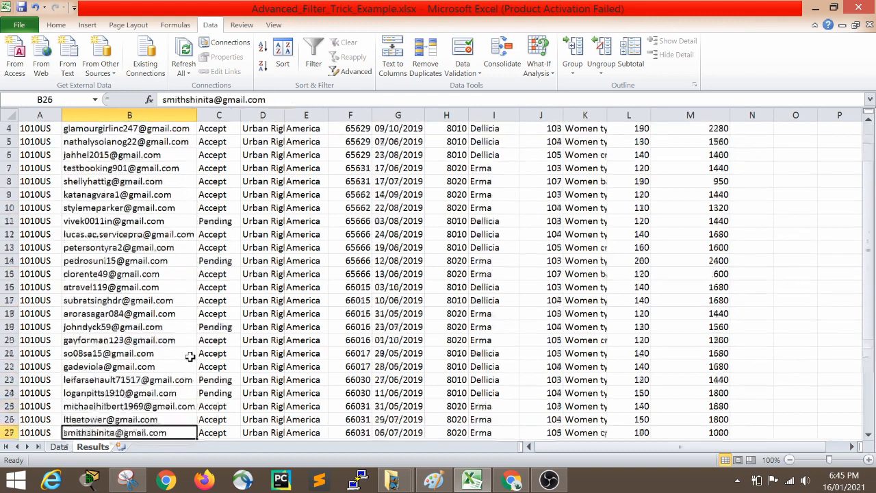
pyautogui.press('Up')
pyautogui.press('Up')
pyautogui.press('Up')
pyautogui.press('Up')
pyautogui.press('Up')
pyautogui.press('Up')
pyautogui.press('Up')
pyautogui.press('Up')
pyautogui.press('Up')
pyautogui.press('Up')
pyautogui.press('Up')
pyautogui.press('Up')
pyautogui.press('Up')
pyautogui.press('Up')
pyautogui.press('Up')
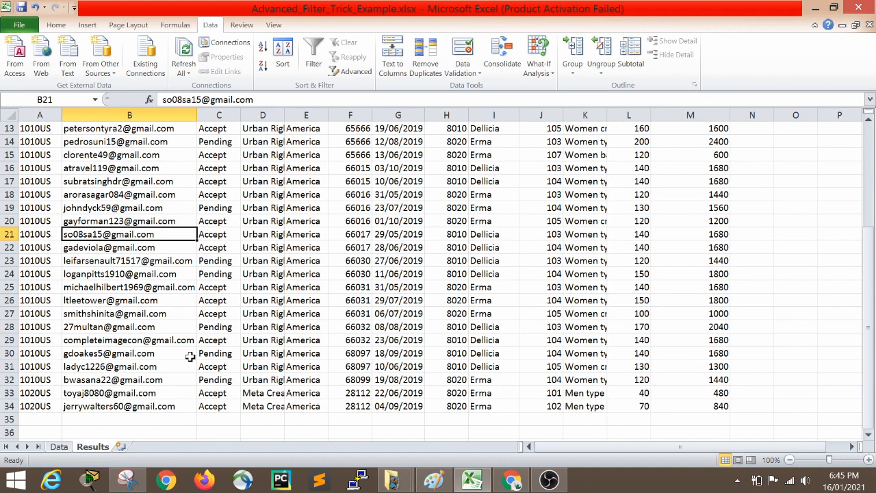
# Delete the entire extracted table, headers included, from the Results sheet
pyautogui.click(58, 447)
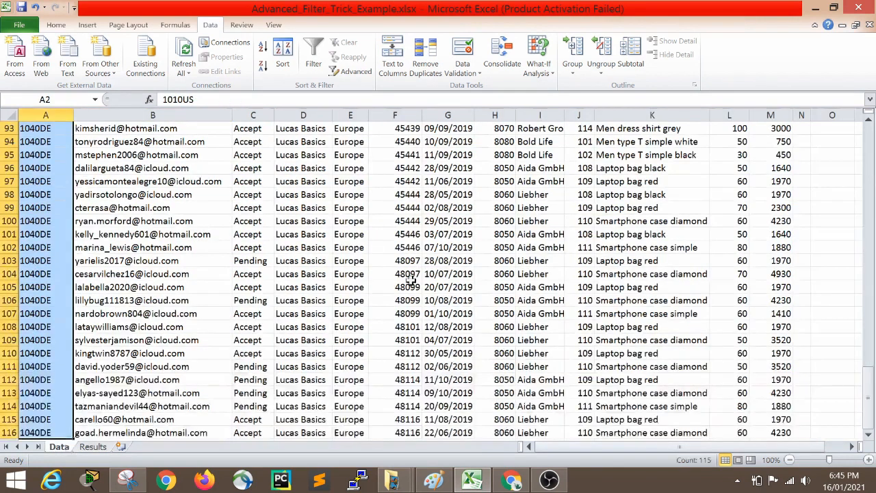
pyautogui.click(93, 447)
pyautogui.click(77, 395)
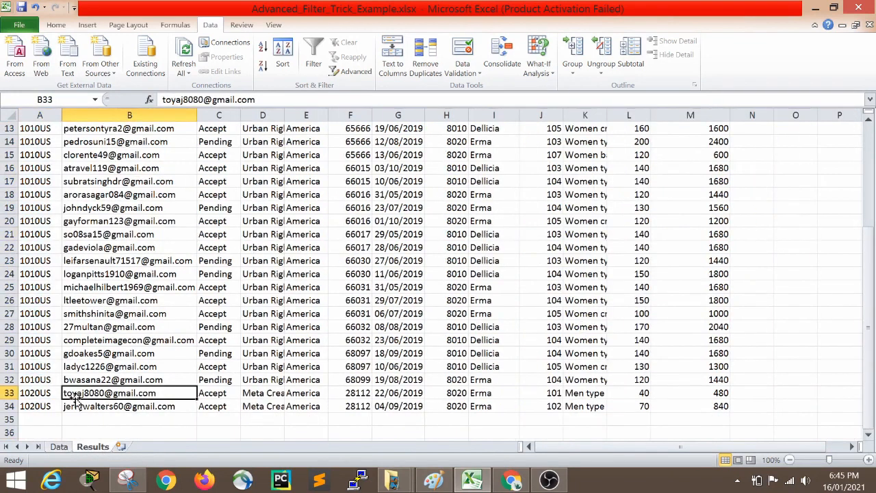
pyautogui.hotkey('ctrl', 'Home')
pyautogui.hotkey('ctrl', 'shift', 'End')
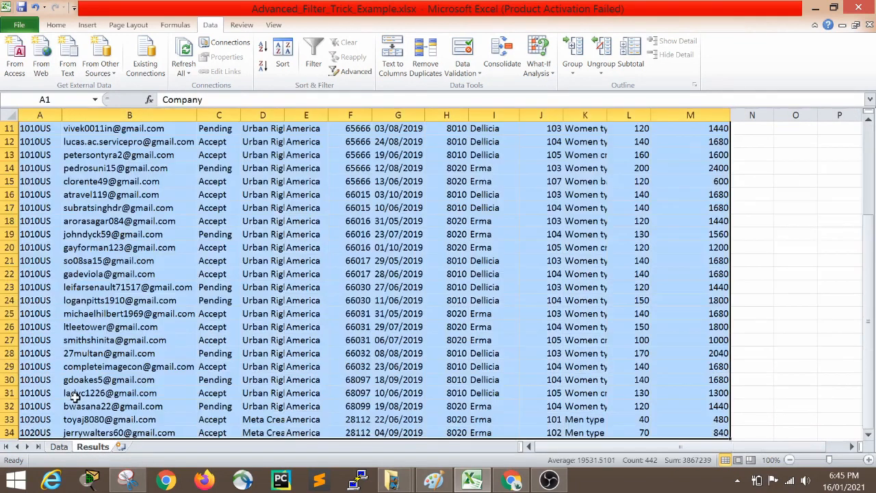
pyautogui.hotkey('ctrl', '-')
pyautogui.press('Return')
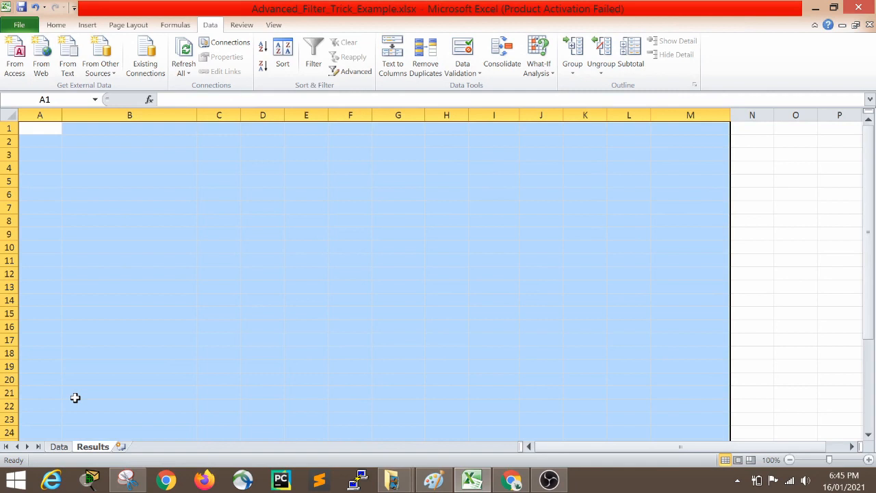
# Add the wildcard criterion *hotmail* in cell O3 of the Data sheet, directly below the *gmail* criterion
pyautogui.click(60, 446)
pyautogui.click(125, 378)
pyautogui.hotkey('ctrl', 'Up')
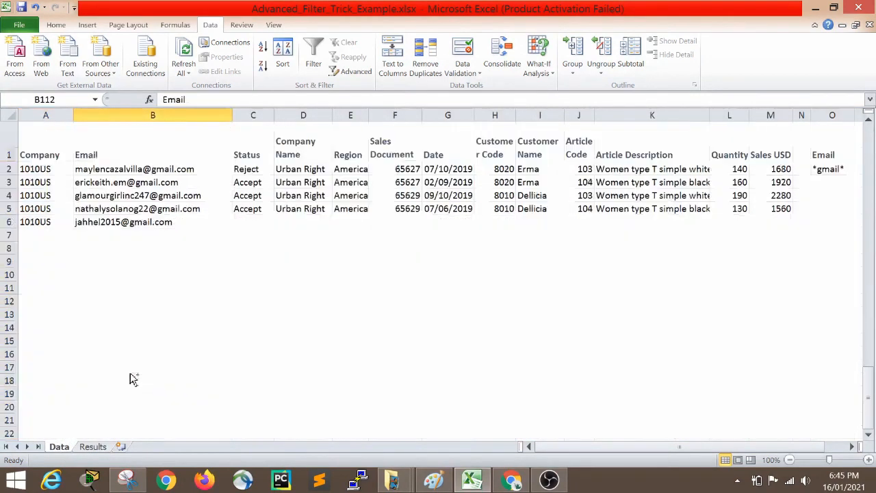
pyautogui.hotkey('ctrl', 'Right')
pyautogui.hotkey('ctrl', 'Right')
pyautogui.press('Down')
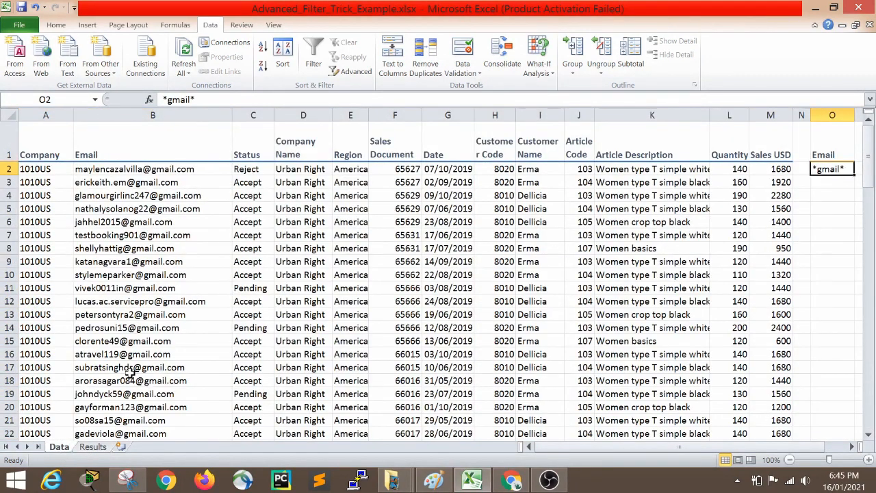
pyautogui.press('Right')
pyautogui.press('Up')
pyautogui.press('Left')
pyautogui.press('Down')
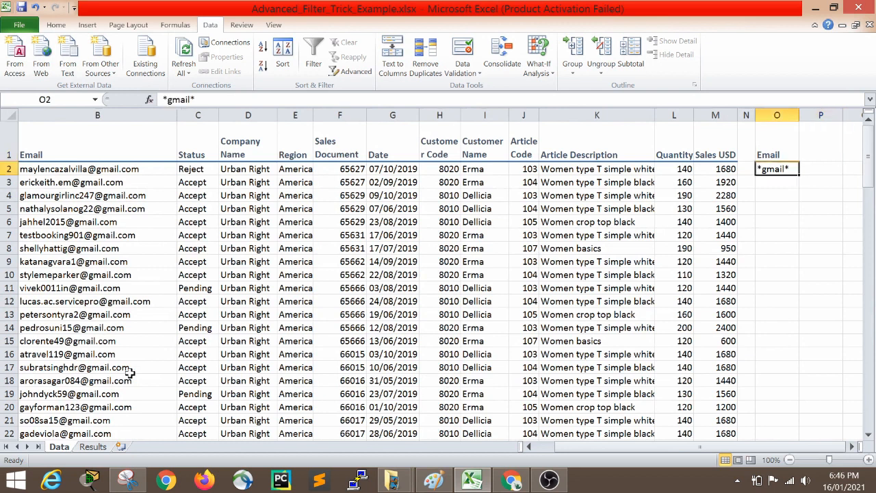
pyautogui.press('Down')
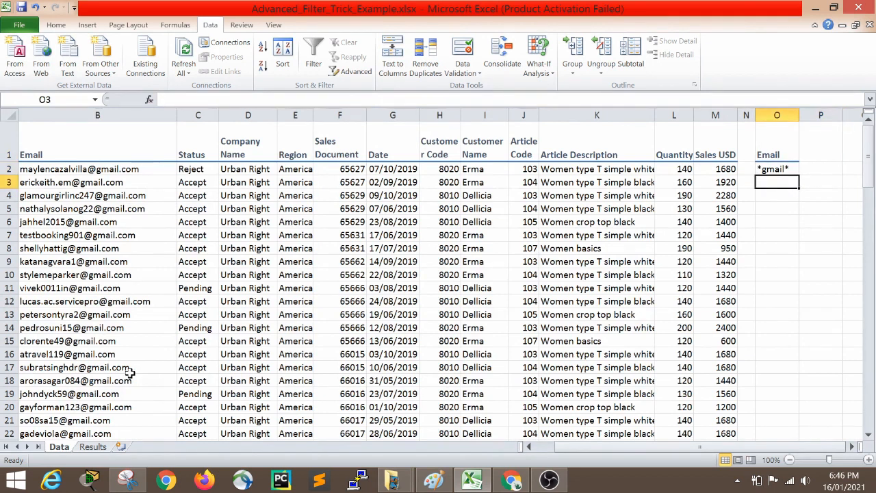
pyautogui.write('*')
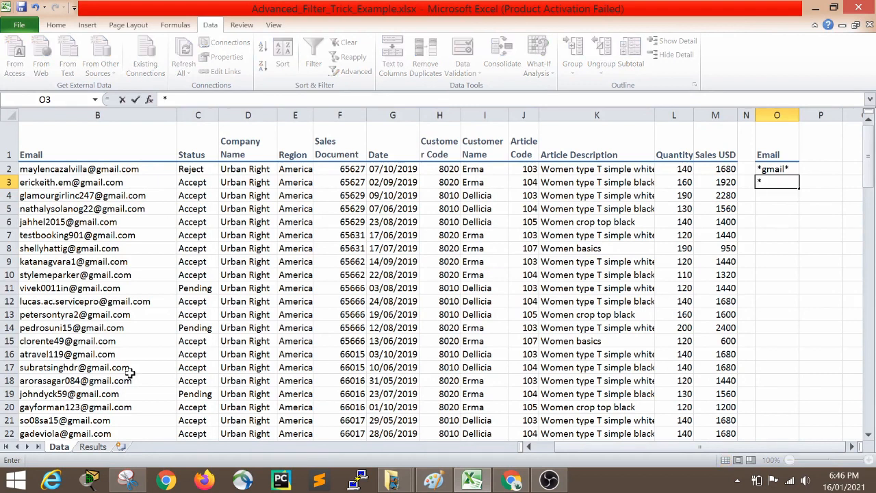
pyautogui.write('hotmail*')
pyautogui.press('Return')
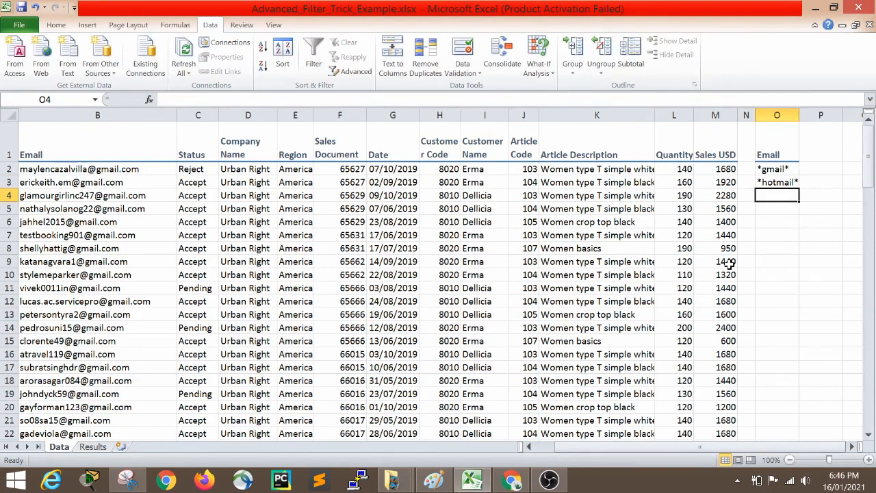
# Review the two wildcard email criteria in cells O2:O3 of the Data sheet
pyautogui.doubleClick(773, 182)
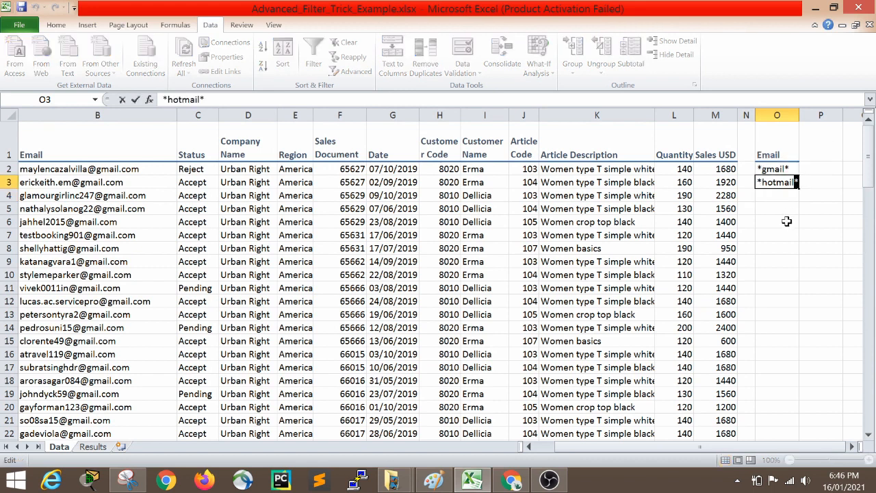
pyautogui.click(784, 222)
pyautogui.moveTo(772, 169); pyautogui.dragTo(769, 182)
pyautogui.click(777, 249)
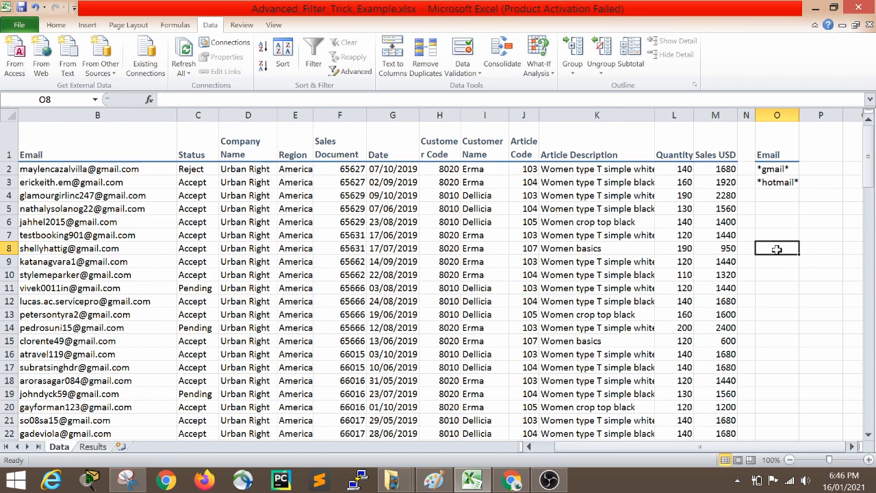
pyautogui.moveTo(774, 168); pyautogui.dragTo(776, 182)
pyautogui.click(776, 235)
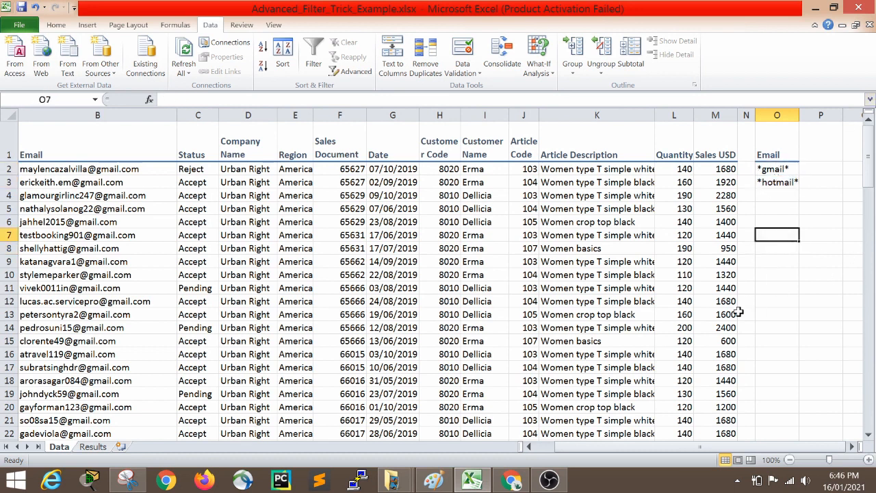
# Start an Advanced Filter from an empty cell on the blank Results sheet
pyautogui.click(92, 446)
pyautogui.click(201, 273)
pyautogui.click(137, 162)
pyautogui.click(293, 204)
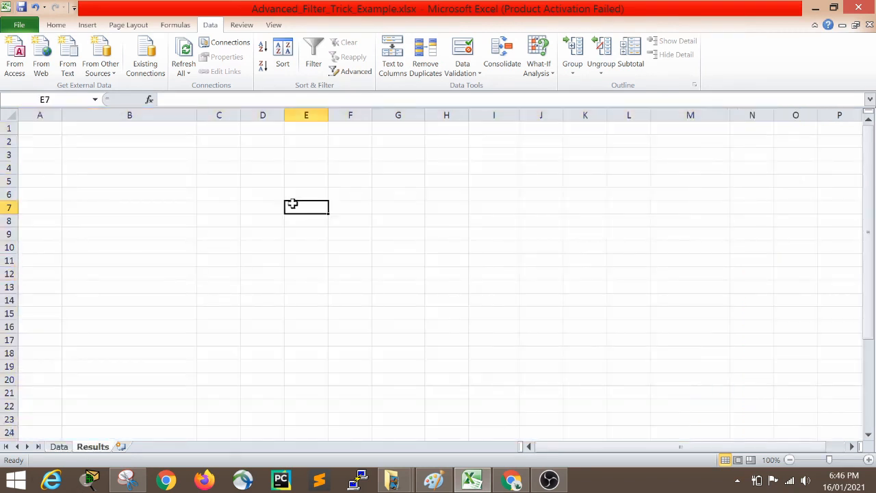
pyautogui.click(136, 181)
pyautogui.click(196, 276)
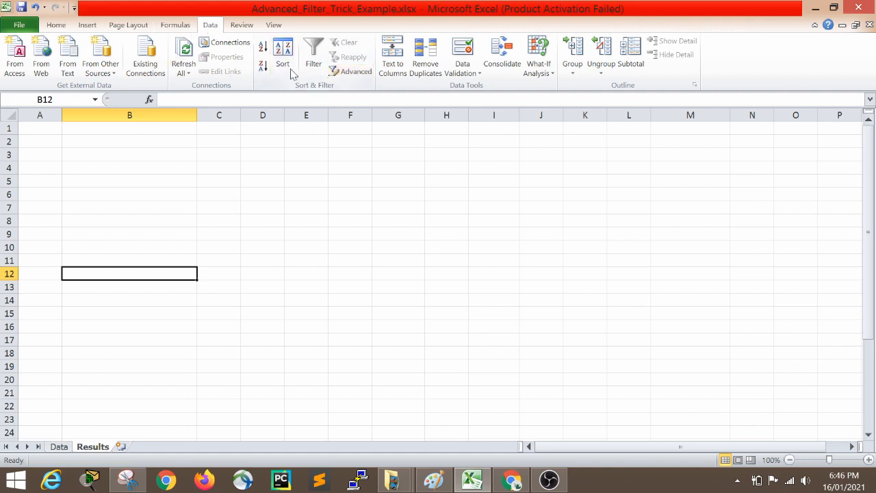
pyautogui.click(348, 72)
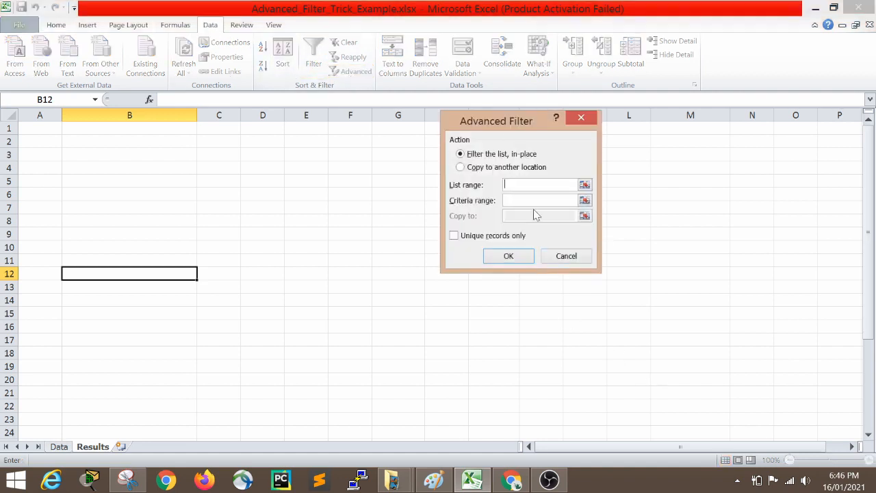
pyautogui.moveTo(495, 121); pyautogui.dragTo(548, 143)
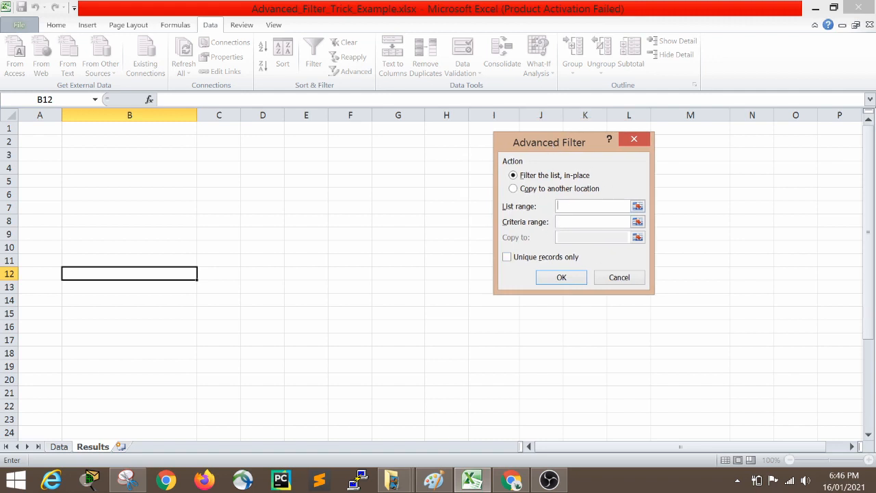
# Set the filter's list range to the entire table on the Data sheet, headers included, Data!$A$1:$M$116
pyautogui.click(59, 446)
pyautogui.click(63, 381)
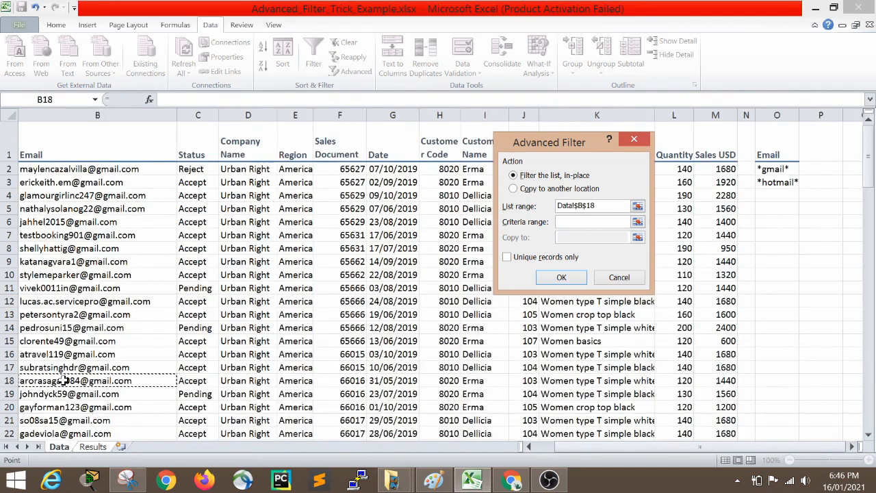
pyautogui.click(365, 340)
pyautogui.hotkey('ctrl', 'Home')
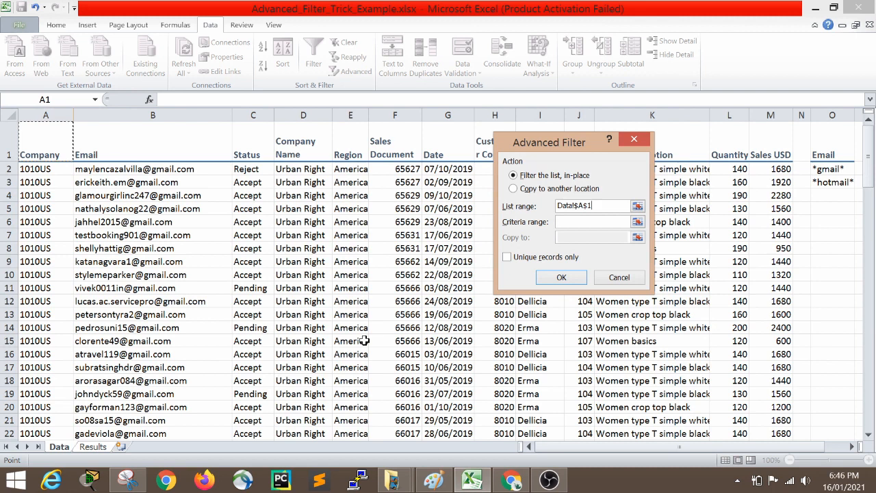
pyautogui.hotkey('ctrl', 'shift', 'Right')
pyautogui.hotkey('ctrl', 'shift', 'Down')
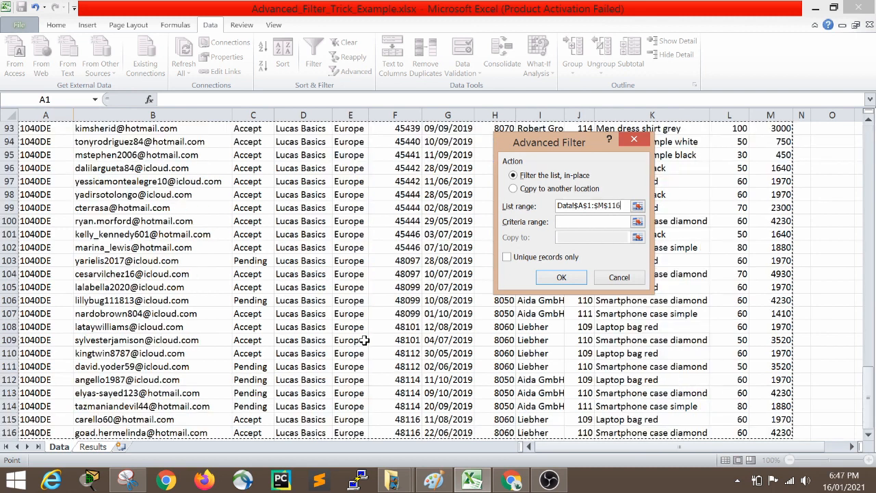
pyautogui.hotkey('ctrl', 'Home')
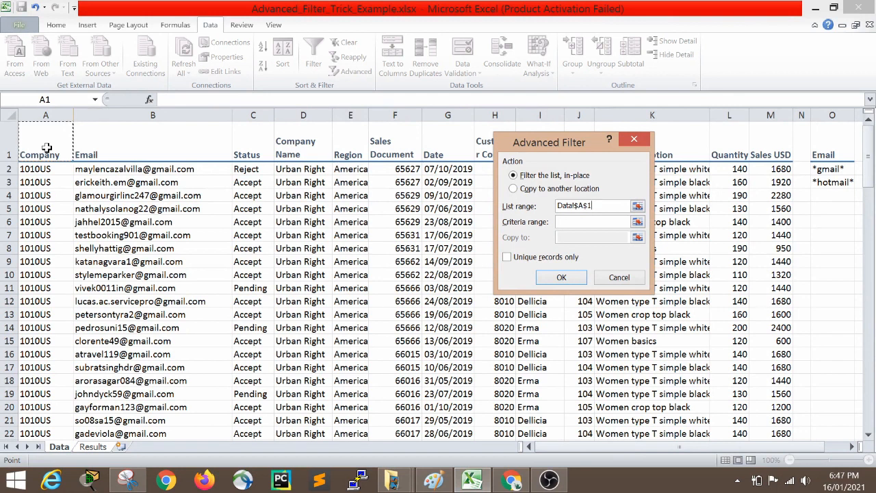
pyautogui.hotkey('ctrl', 'shift', 'Right')
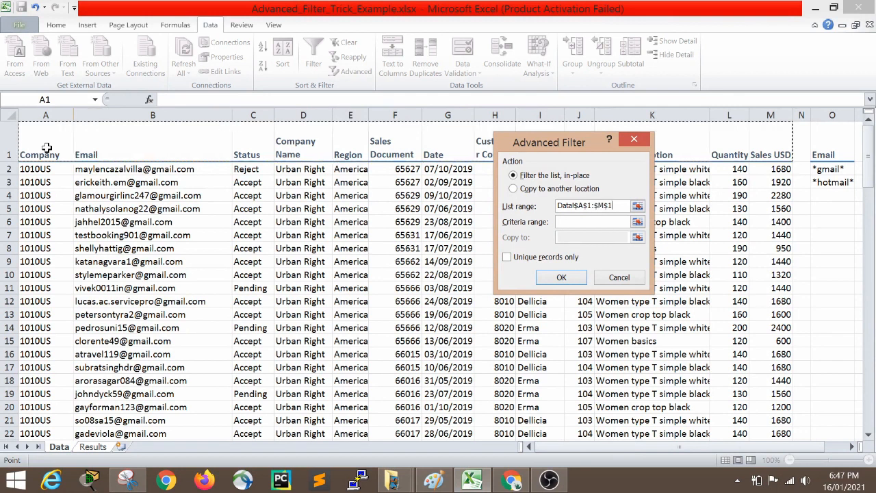
pyautogui.hotkey('ctrl', 'shift', 'Down')
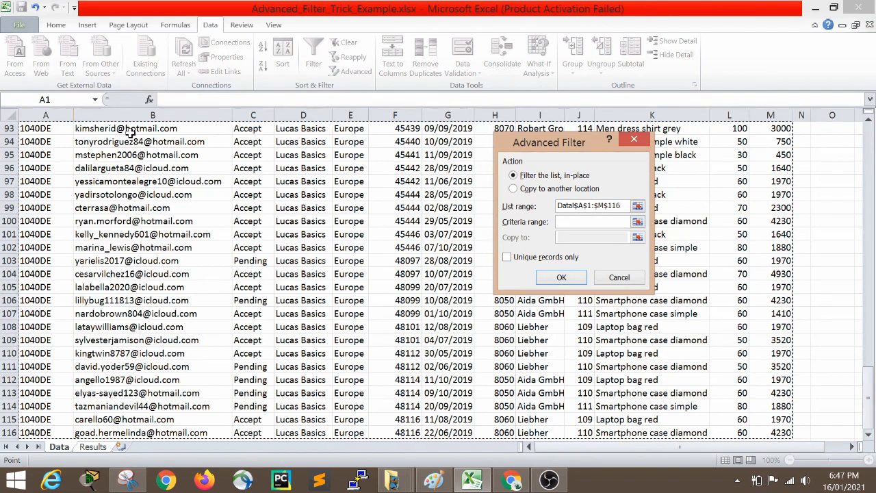
# Set the filter's criteria range to the Email header and both wildcard entries, Data!$O$1:$O$3
pyautogui.click(557, 222)
pyautogui.hotkey('ctrl', 'pagedown')
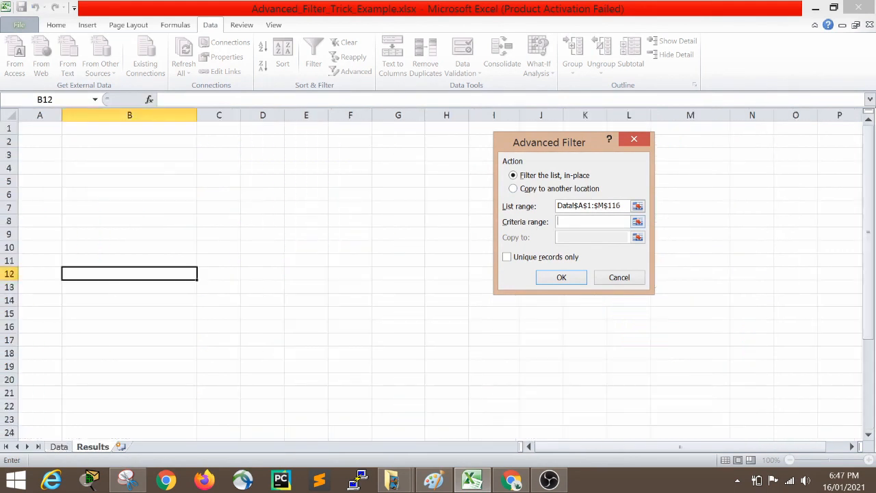
pyautogui.click(66, 446)
pyautogui.click(182, 326)
pyautogui.hotkey('ctrl', 'Up')
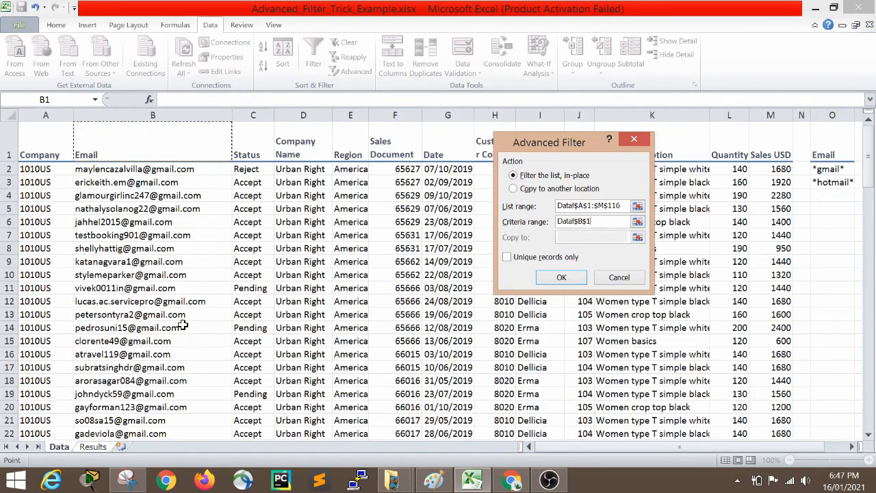
pyautogui.hotkey('ctrl', 'Right')
pyautogui.press('Right')
pyautogui.press('Right')
pyautogui.hotkey('ctrl', 'shift', 'Down')
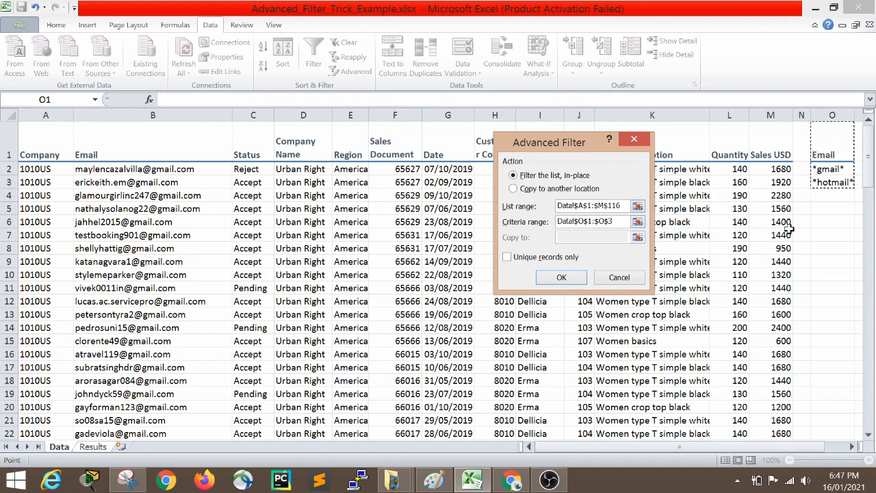
# Choose copying to another location with Results!$A$1 as the destination, and run the filter
pyautogui.click(531, 190)
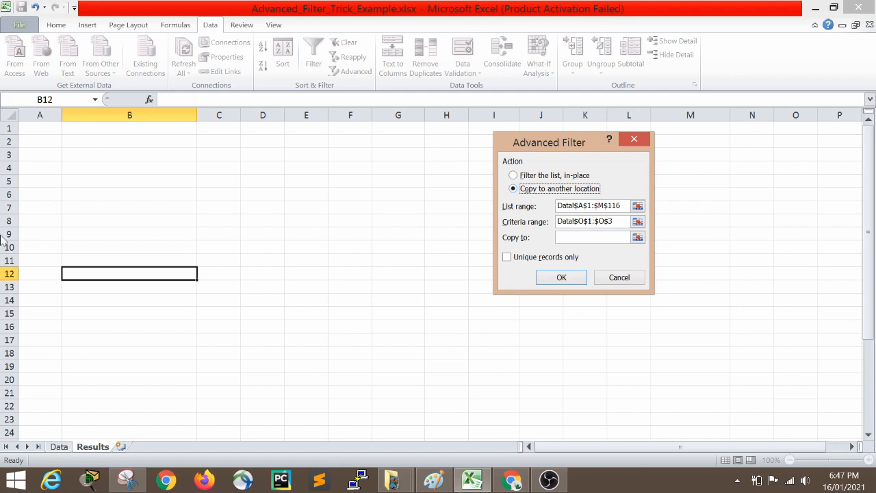
pyautogui.click(587, 238)
pyautogui.click(42, 128)
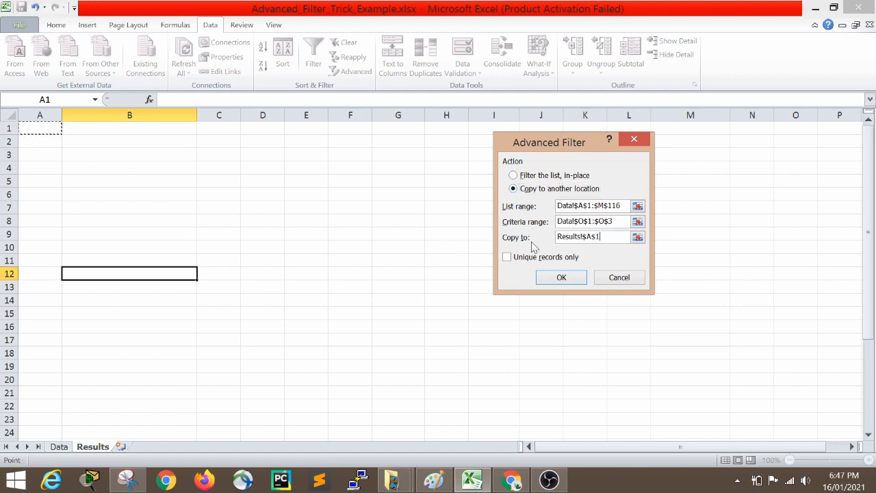
pyautogui.click(562, 277)
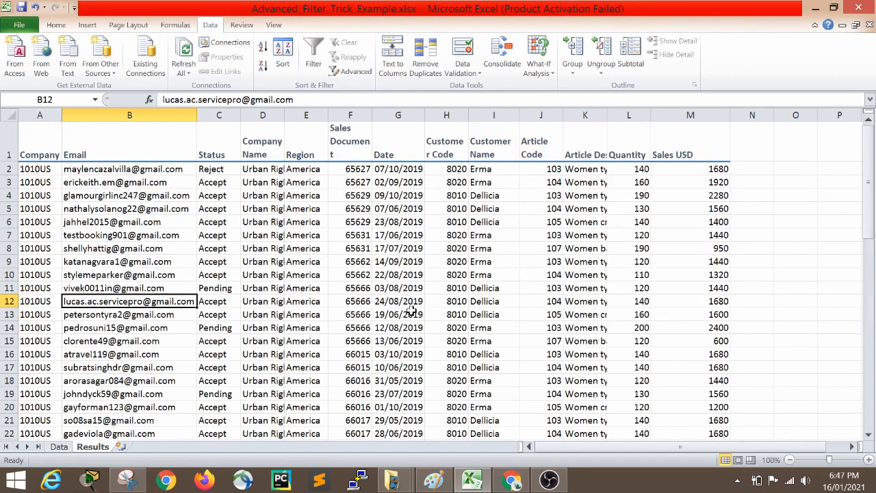
# Check the number of extracted records in column A and examine the Email column for gmail and hotmail addresses
pyautogui.click(43, 170)
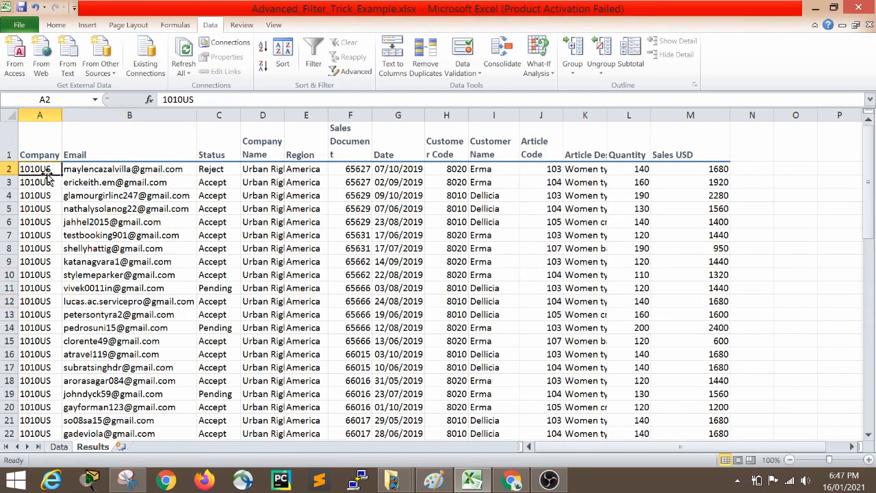
pyautogui.hotkey('ctrl', 'shift', 'Down')
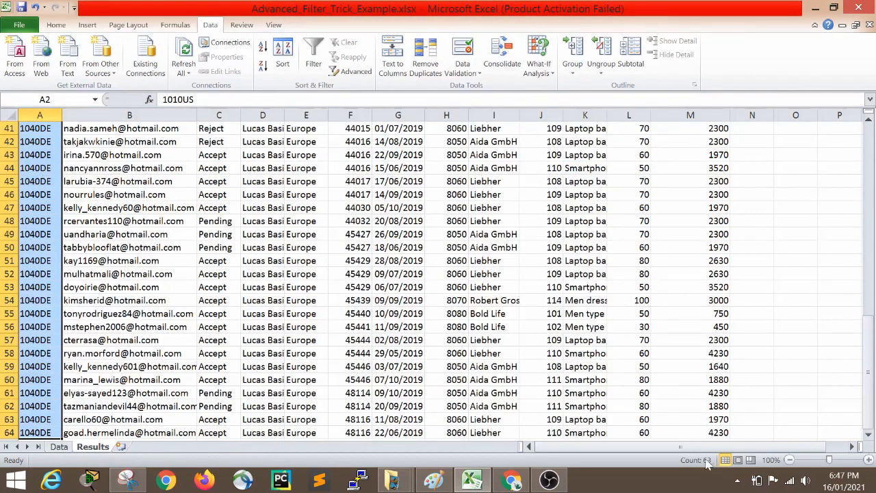
pyautogui.click(144, 287)
pyautogui.scroll(10, 141, 230)
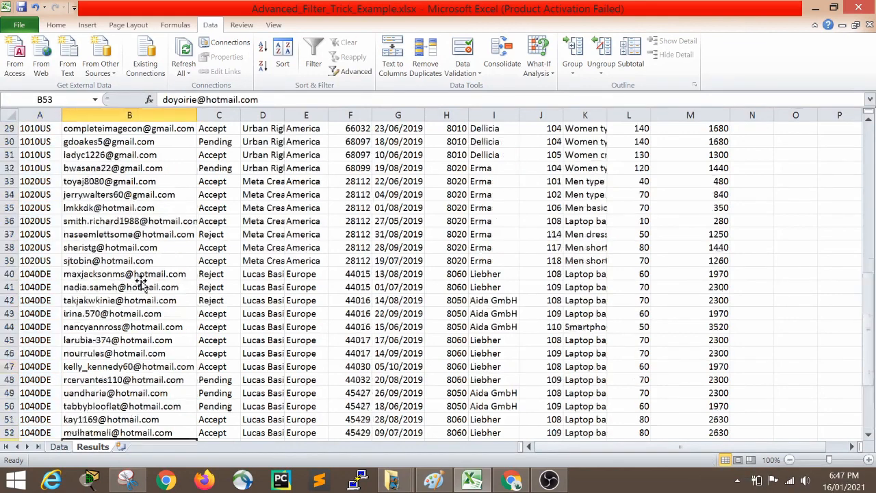
pyautogui.scroll(4, 141, 231)
pyautogui.moveTo(149, 170); pyautogui.dragTo(151, 267)
pyautogui.scroll(-6, 150, 267)
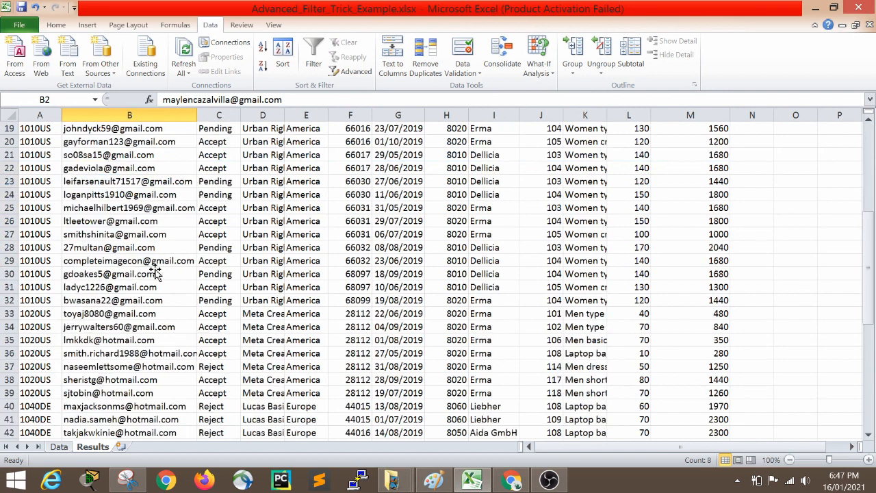
pyautogui.click(128, 340)
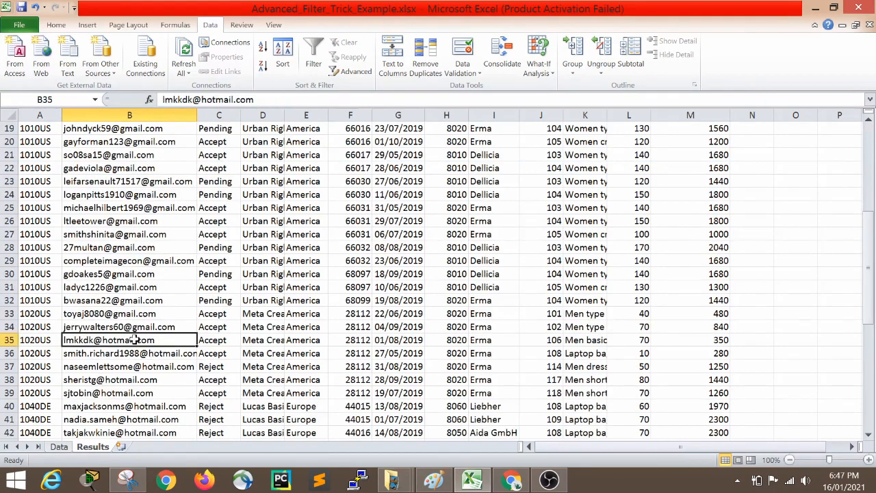
pyautogui.click(179, 353)
pyautogui.hotkey('ctrl', 'shift', 'Down')
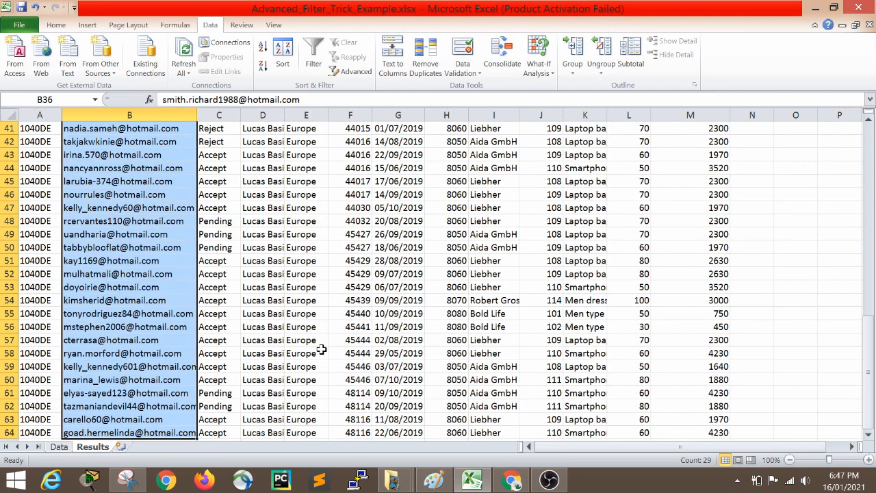
pyautogui.scroll(13, 321, 349)
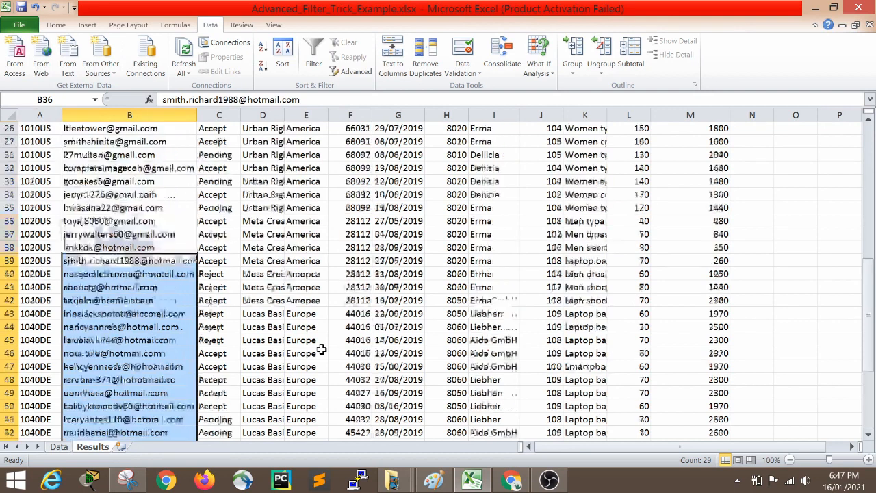
# Select all extracted records below the header row on the Results sheet, starting from cell A2
pyautogui.click(118, 171)
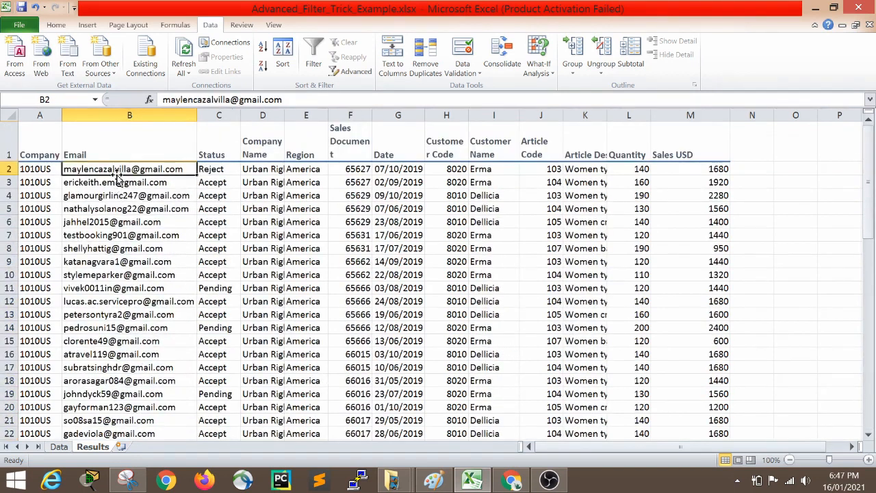
pyautogui.press('Home')
pyautogui.hotkey('ctrl', 'shift', 'Right')
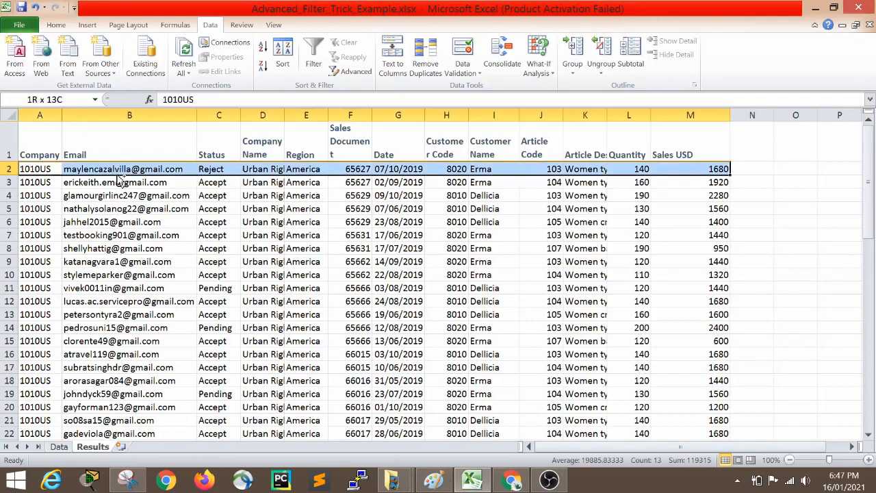
pyautogui.hotkey('ctrl', 'shift', 'Down')
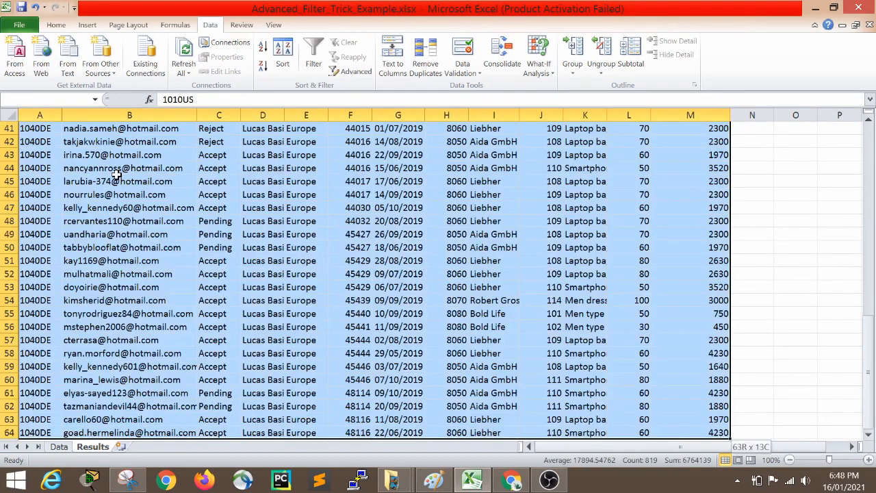
# Go back to the first record on the Results sheet, switch to the Data sheet and examine the Email and Status columns
pyautogui.hotkey('ctrl', 'pageup')
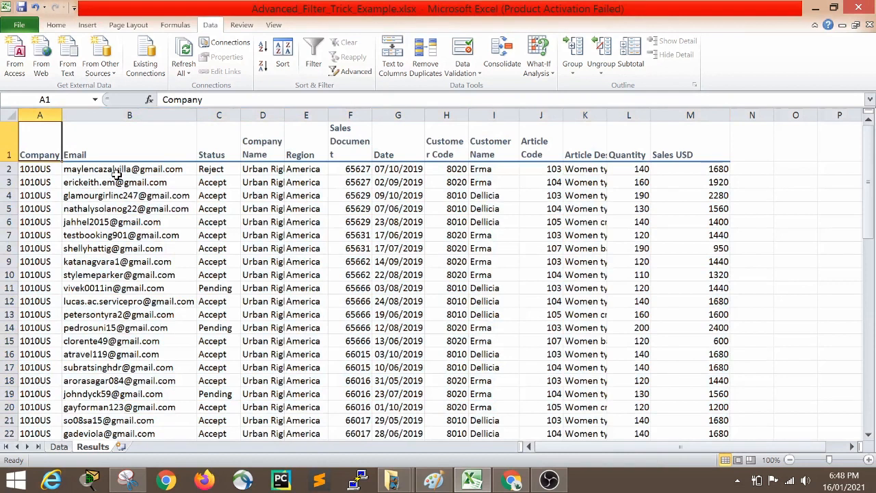
pyautogui.click(59, 446)
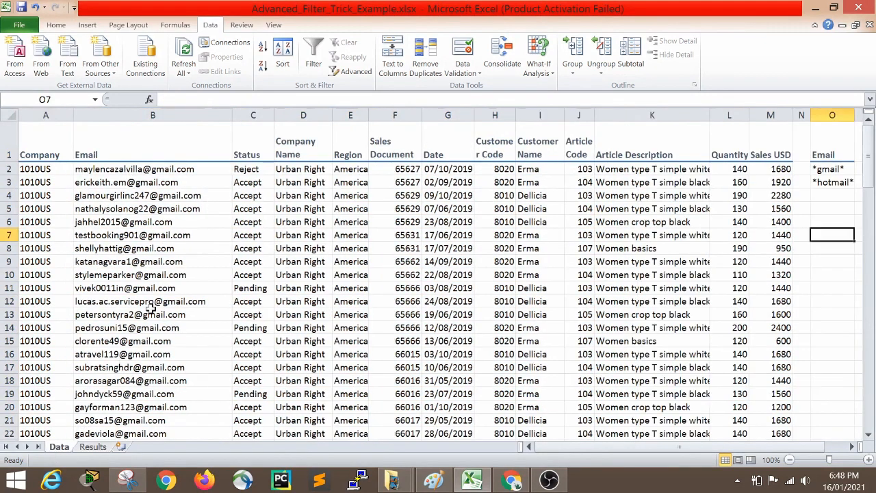
pyautogui.click(167, 156)
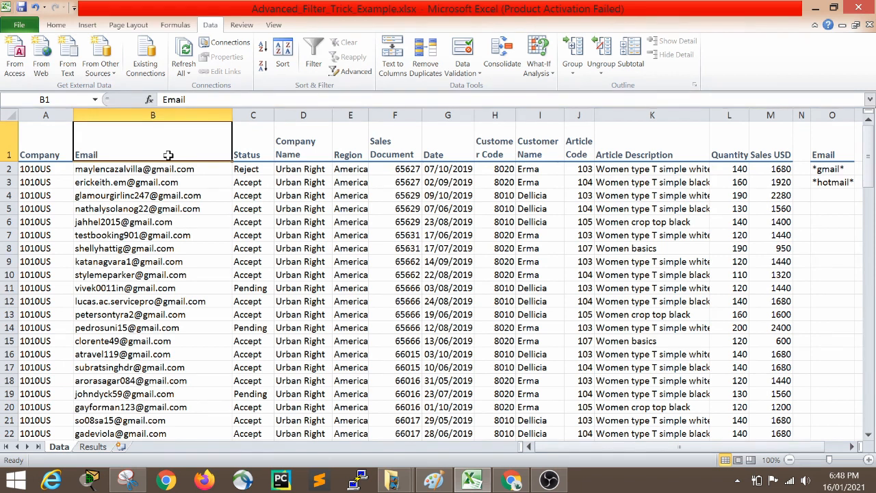
pyautogui.click(222, 224)
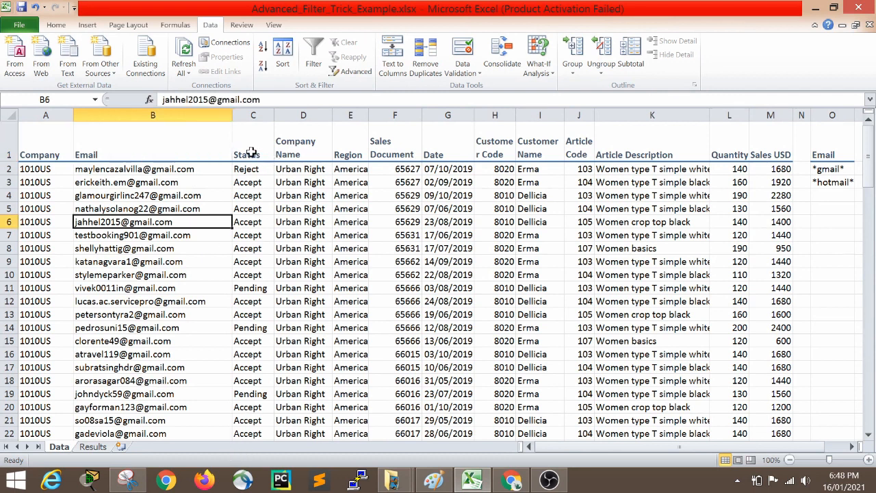
pyautogui.moveTo(253, 155); pyautogui.dragTo(257, 304)
pyautogui.click(255, 246)
pyautogui.moveTo(255, 223); pyautogui.dragTo(255, 263)
# Examine the Region column on the Data sheet from its header down to the last record
pyautogui.moveTo(354, 148); pyautogui.dragTo(357, 401)
pyautogui.click(356, 140)
pyautogui.scroll(-20, 358, 206)
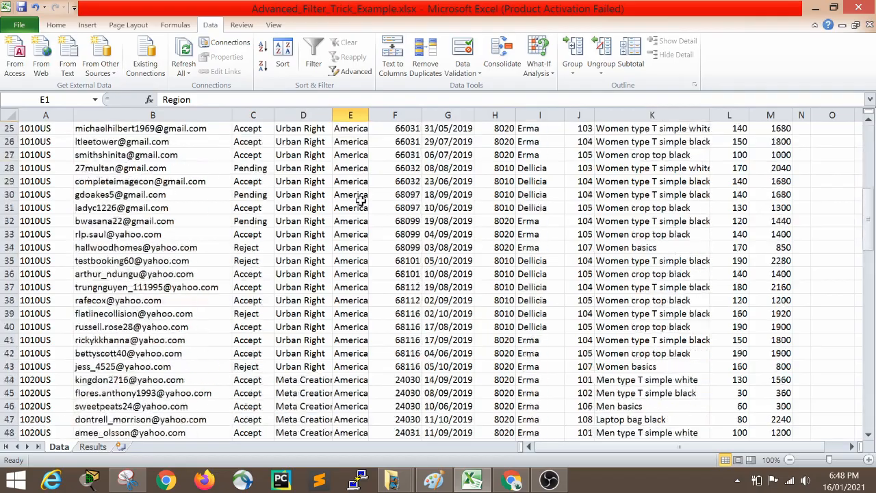
pyautogui.scroll(-10, 351, 286)
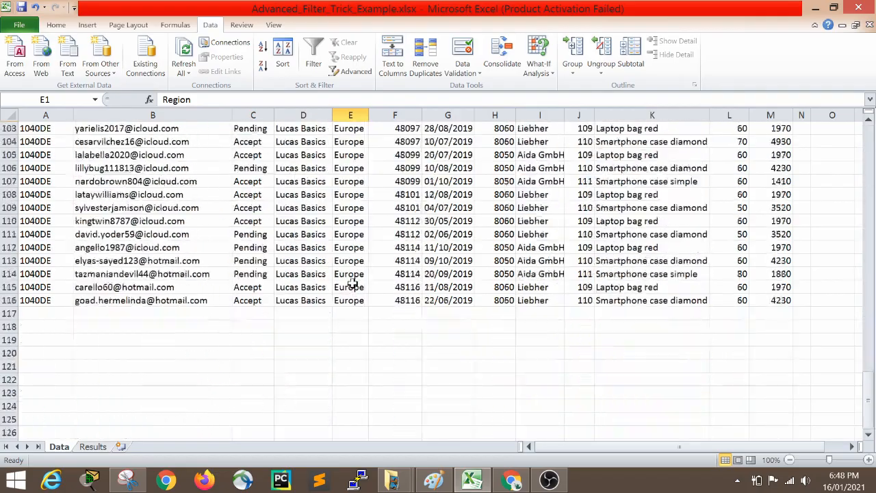
pyautogui.scroll(20, 351, 280)
pyautogui.scroll(13, 351, 272)
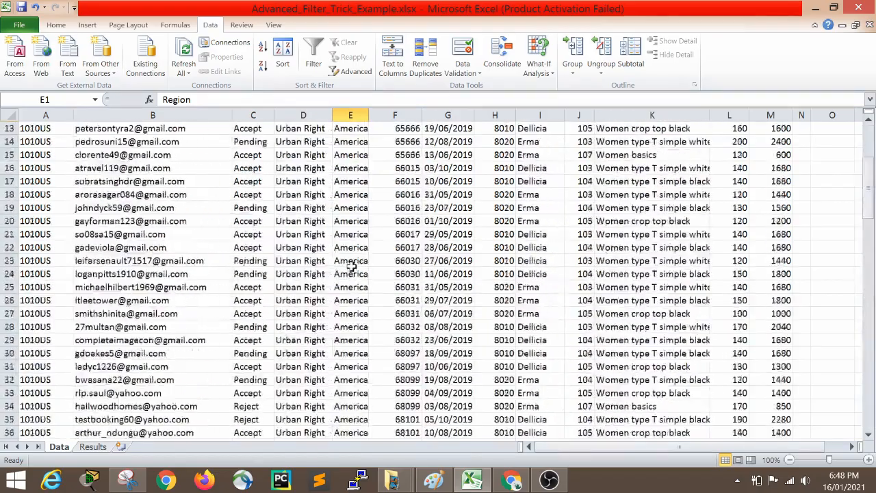
pyautogui.moveTo(351, 169); pyautogui.dragTo(361, 380)
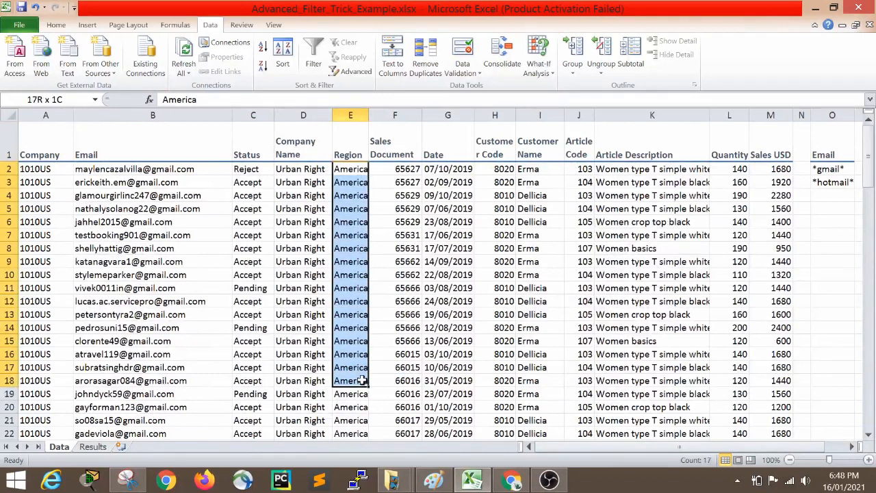
# Compare the entries in the Status, Region and Email columns as possible filter criteria fields
pyautogui.moveTo(247, 171); pyautogui.dragTo(249, 235)
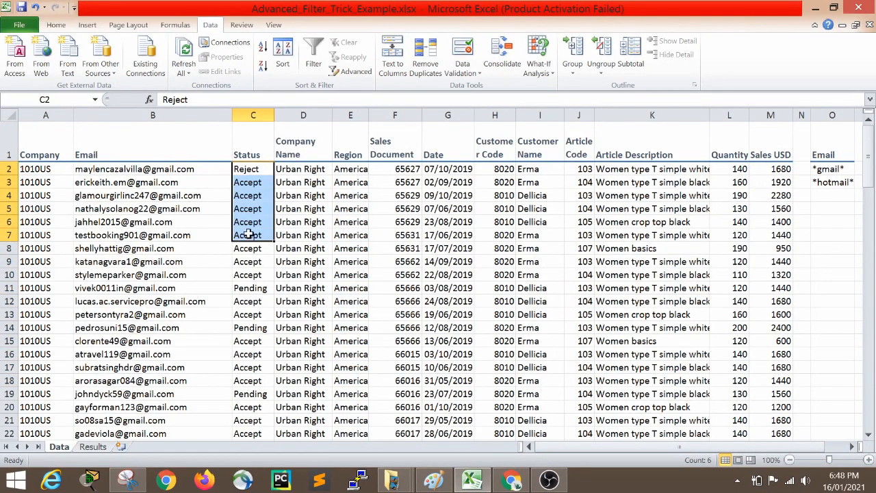
pyautogui.click(249, 149)
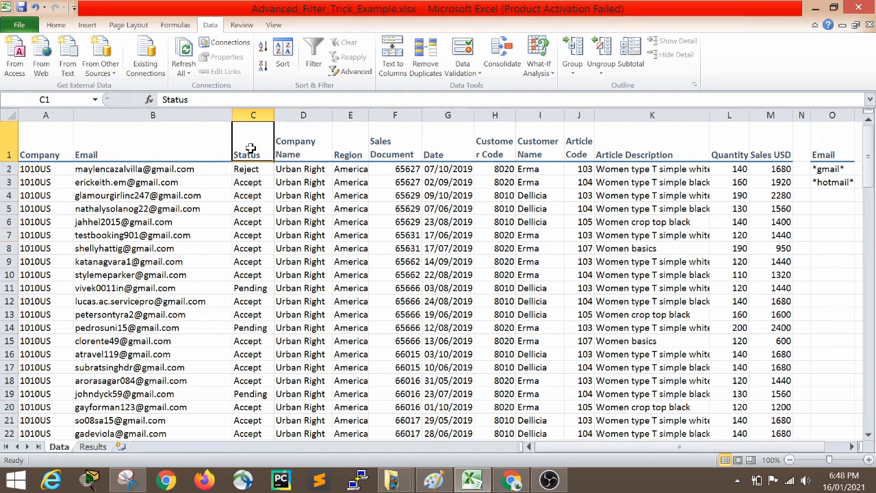
pyautogui.moveTo(251, 168); pyautogui.dragTo(253, 315)
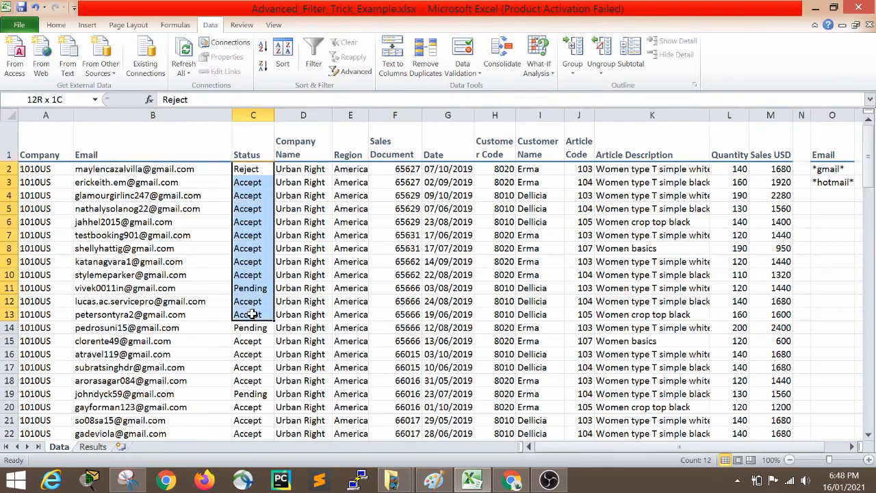
pyautogui.moveTo(349, 148); pyautogui.dragTo(349, 235)
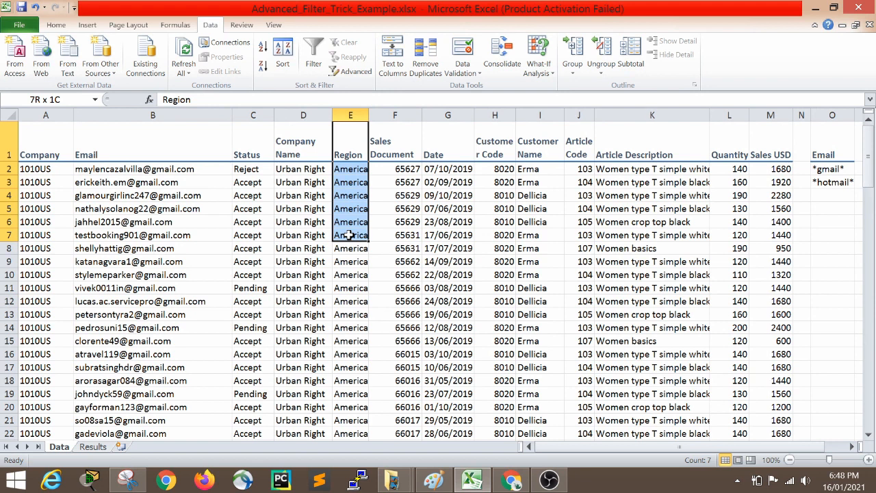
pyautogui.moveTo(349, 234); pyautogui.dragTo(349, 235)
pyautogui.moveTo(134, 180); pyautogui.dragTo(140, 303)
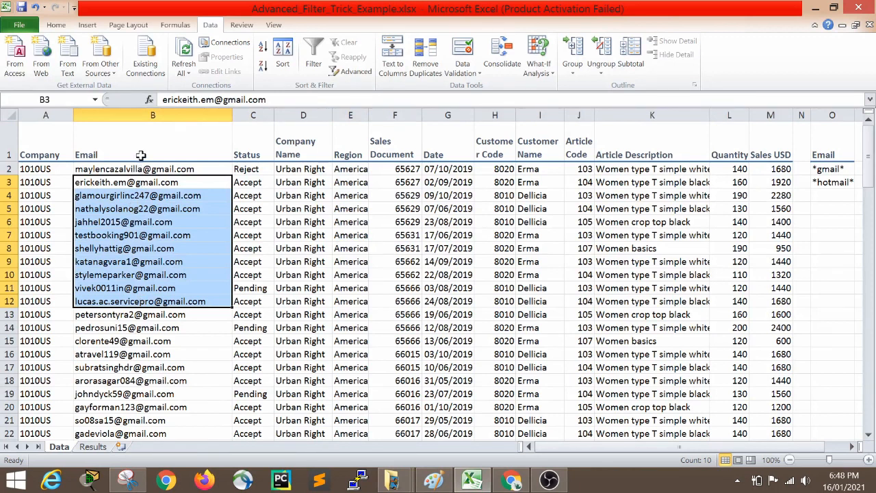